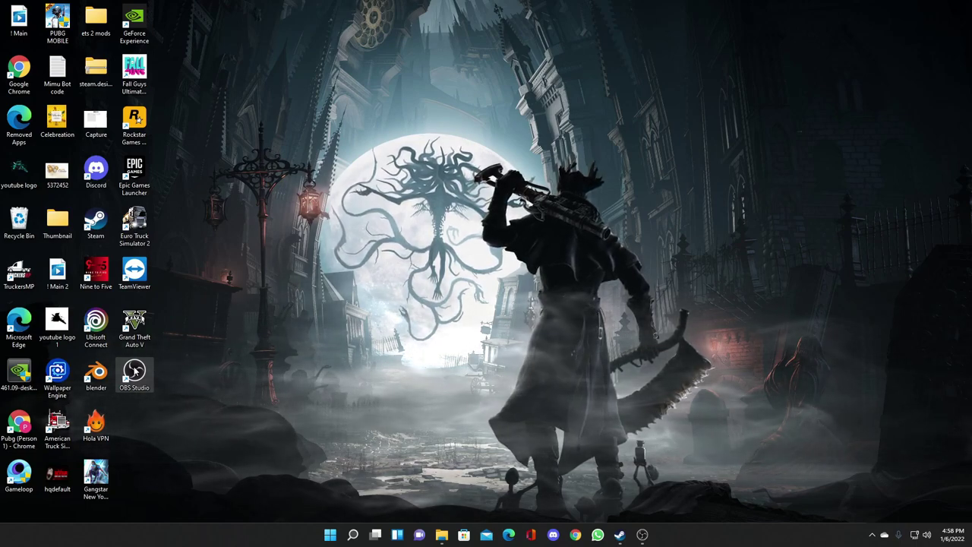
Open Steam and display the DLC list in the properties of Euro Truck Simulator 2
{"action": "left_click", "coordinate": [620, 535]}
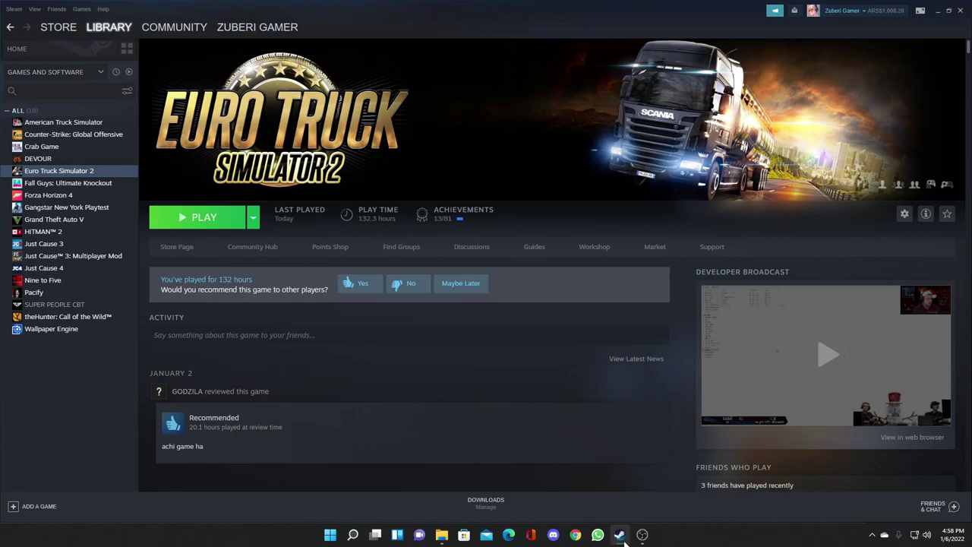
{"action": "right_click", "coordinate": [64, 173]}
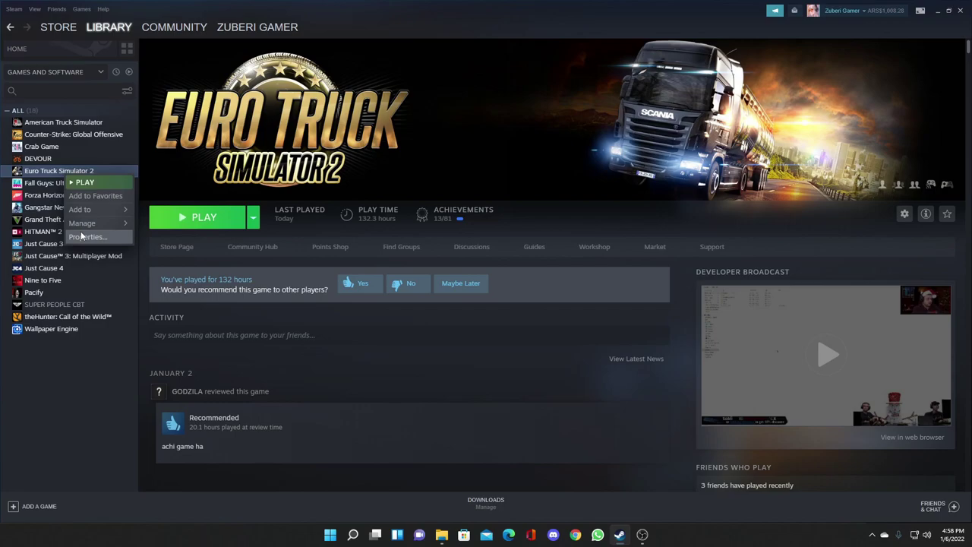
{"action": "left_click", "coordinate": [85, 237]}
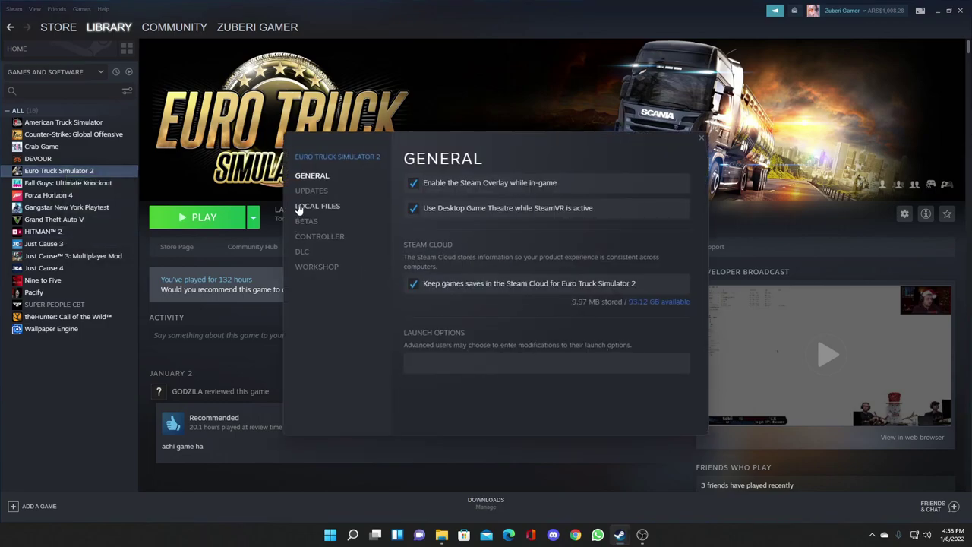
{"action": "left_click", "coordinate": [298, 254]}
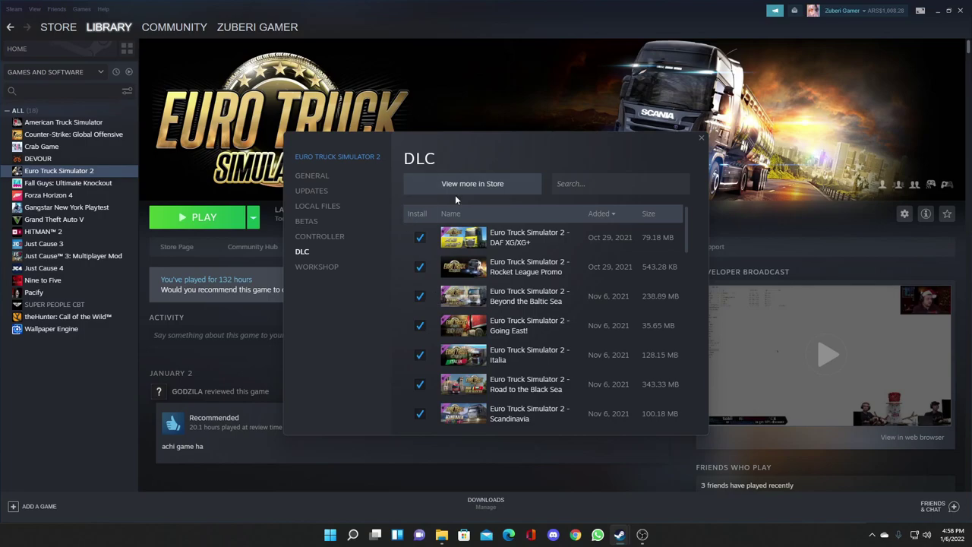
View more Euro Truck Simulator 2 DLC in the store, filter the new releases to Action, review them and return to the library
{"action": "left_click", "coordinate": [416, 187]}
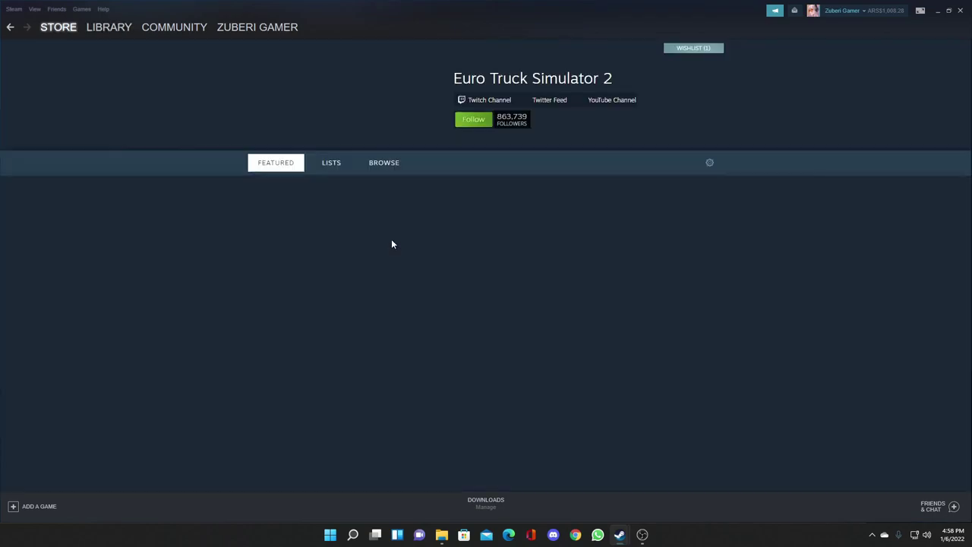
{"action": "scroll", "coordinate": [304, 341], "scroll_direction": "down", "scroll_amount": 5}
{"action": "scroll", "coordinate": [264, 396], "scroll_direction": "down", "scroll_amount": 15}
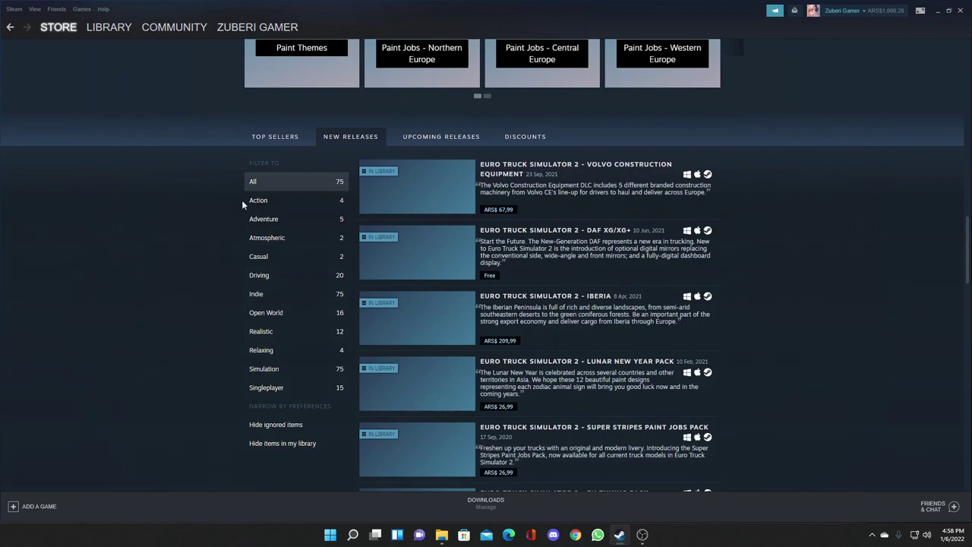
{"action": "left_click", "coordinate": [279, 202]}
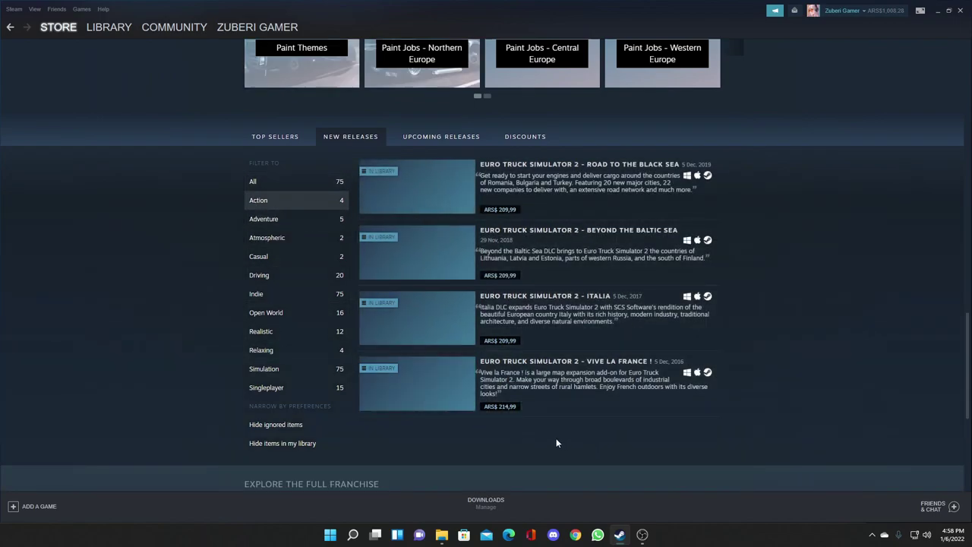
{"action": "mouse_move", "coordinate": [439, 372]}
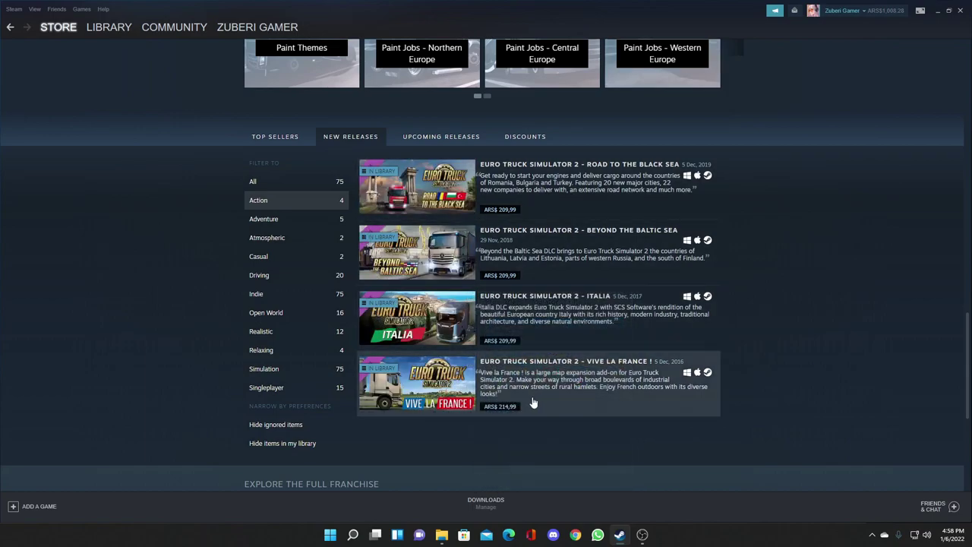
{"action": "scroll", "coordinate": [56, 238], "scroll_direction": "up", "scroll_amount": 2}
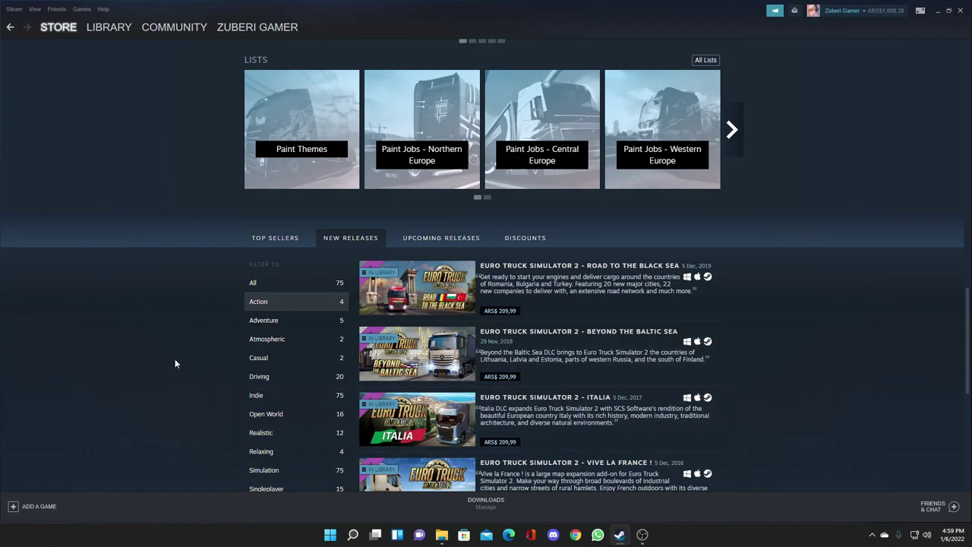
{"action": "left_click", "coordinate": [114, 28]}
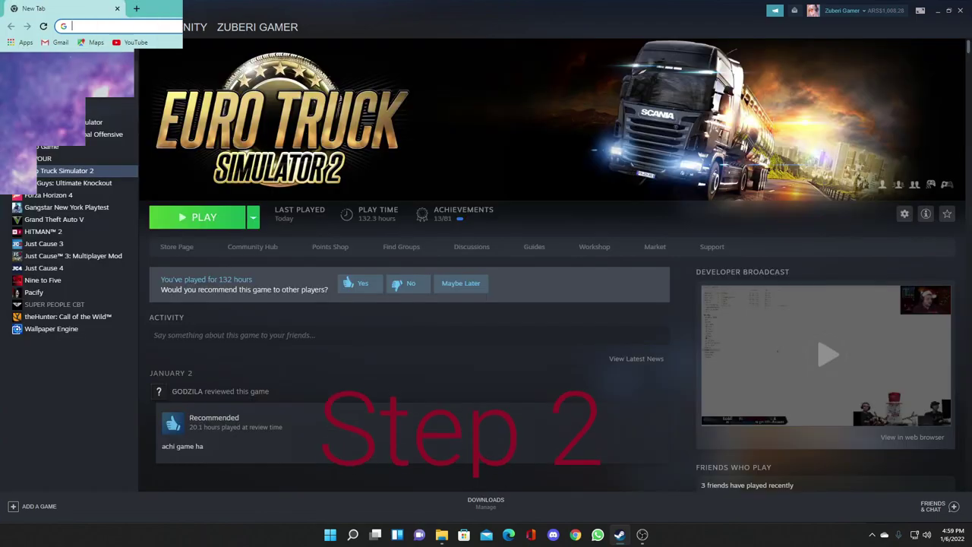
In Chrome, search Google for "pro mod ets2" and open the ProMods index page at promods.net
{"action": "left_click", "coordinate": [179, 28]}
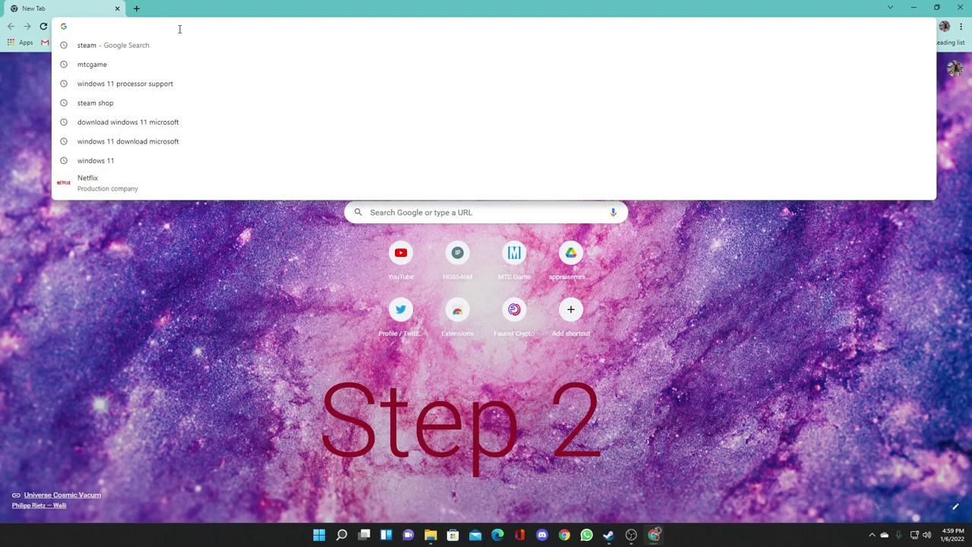
{"action": "type", "text": "p"}
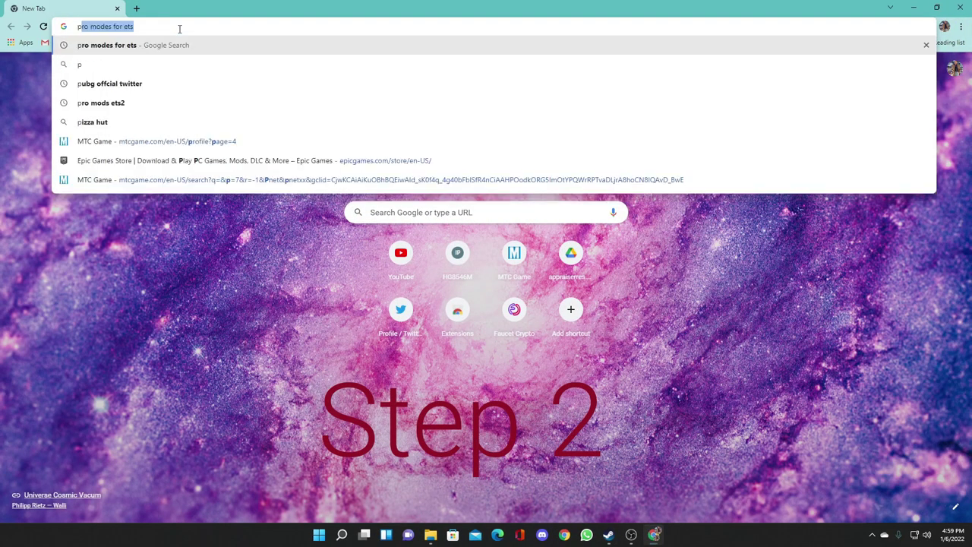
{"action": "type", "text": "ro mod "}
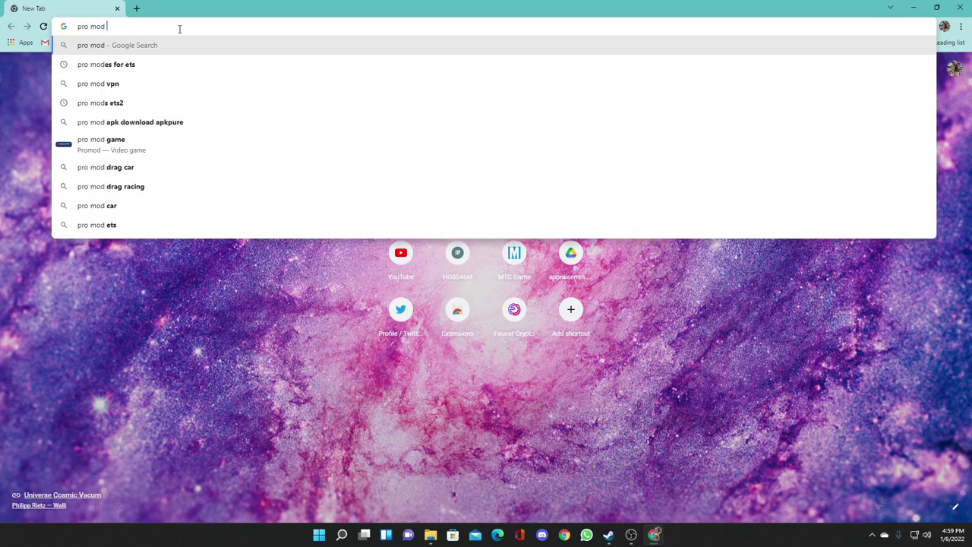
{"action": "type", "text": "ets2"}
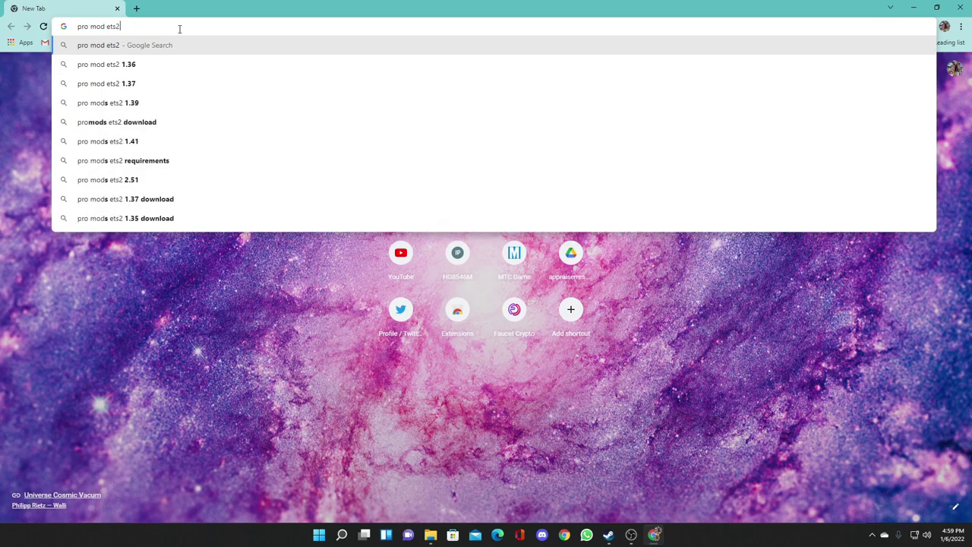
{"action": "key", "text": "Return"}
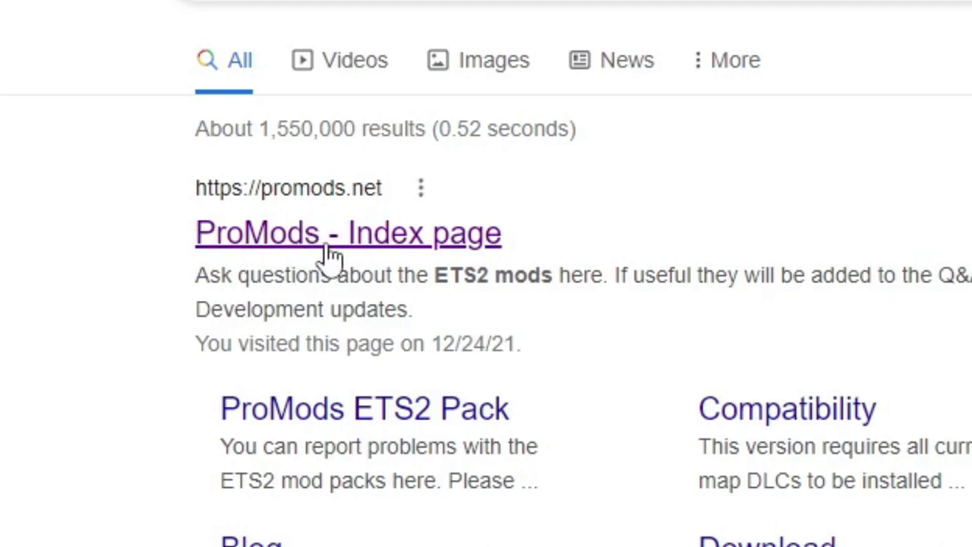
{"action": "left_click", "coordinate": [389, 245]}
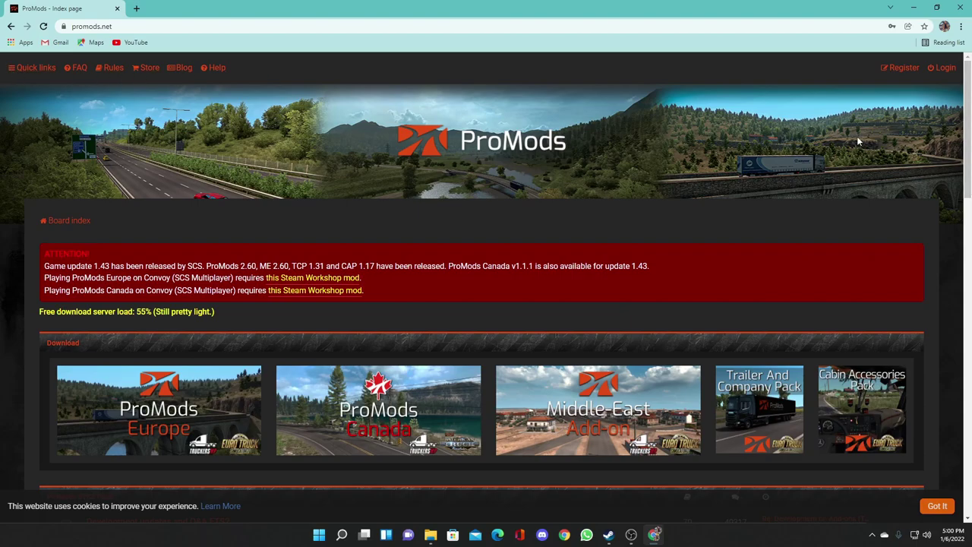
Open the ProMods registration form, agreeing to the terms, and review its account, language, timezone and confirmation fields
{"action": "left_click", "coordinate": [895, 70]}
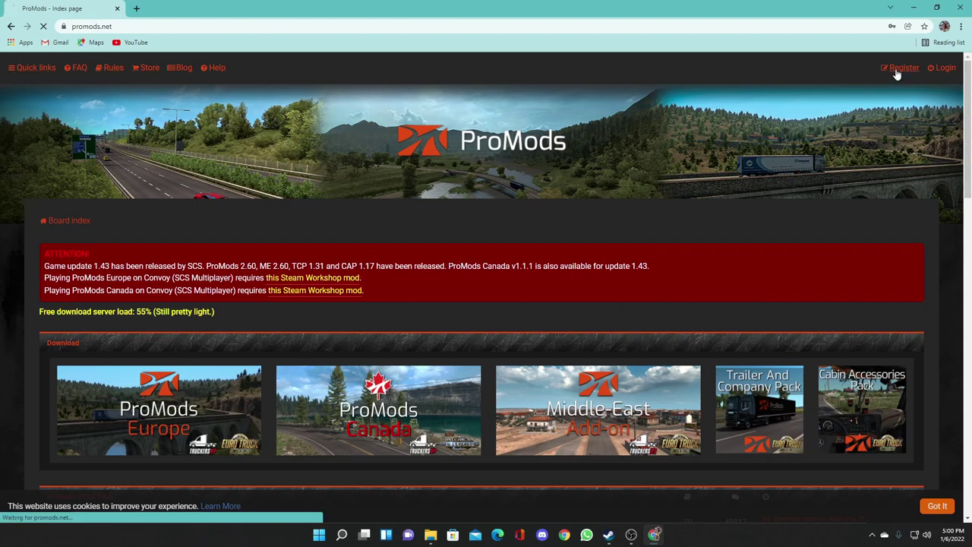
{"action": "scroll", "coordinate": [101, 489], "scroll_direction": "down", "scroll_amount": 3}
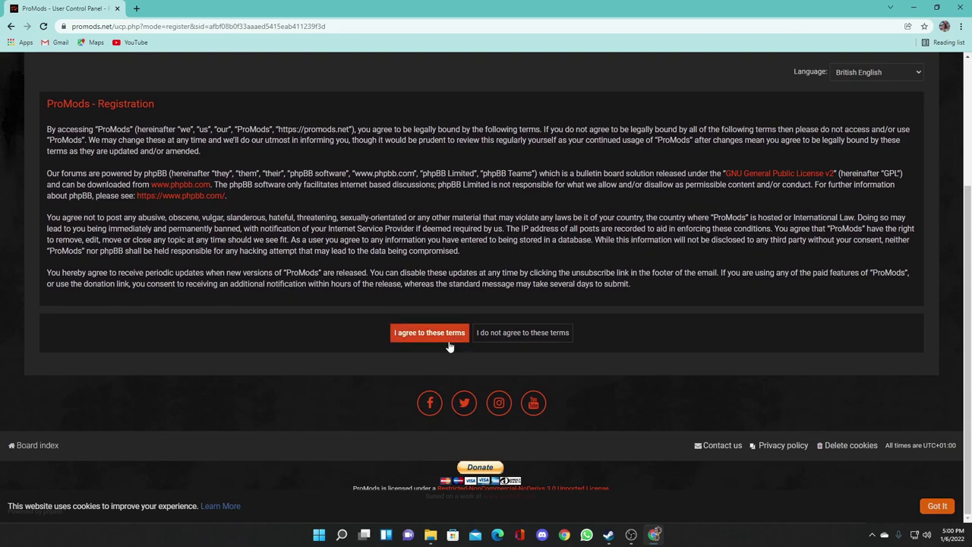
{"action": "left_click", "coordinate": [446, 342]}
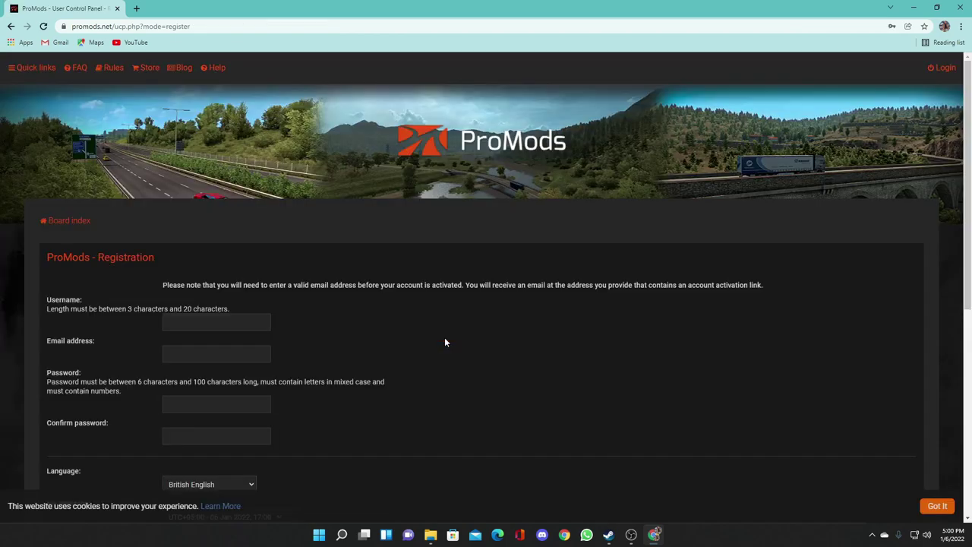
{"action": "left_click", "coordinate": [177, 320]}
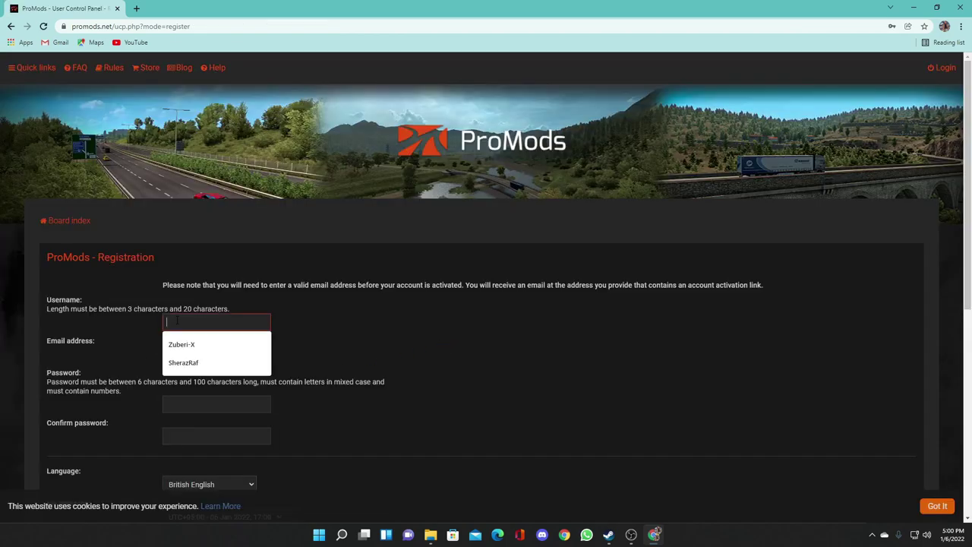
{"action": "left_click", "coordinate": [119, 357]}
{"action": "scroll", "coordinate": [156, 372], "scroll_direction": "down", "scroll_amount": 1}
{"action": "scroll", "coordinate": [213, 376], "scroll_direction": "down", "scroll_amount": 2}
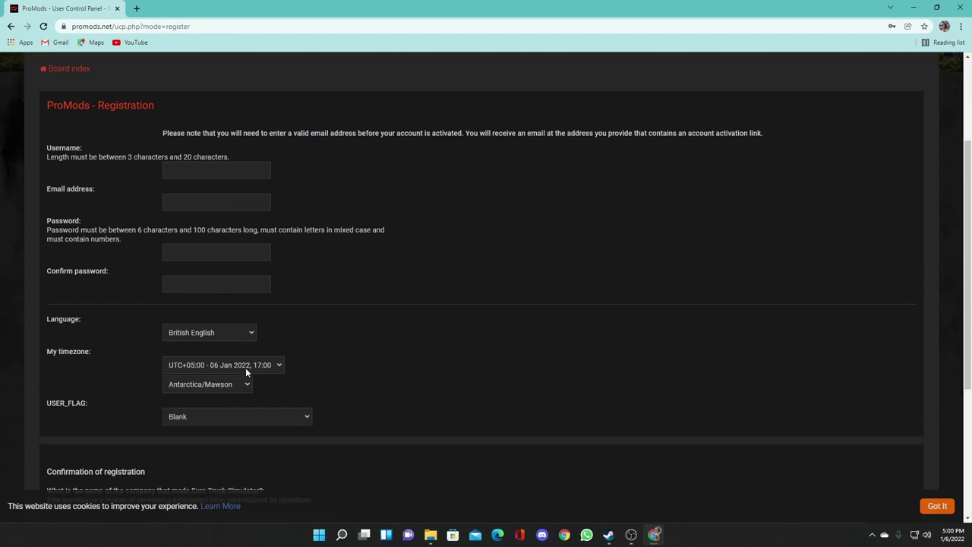
{"action": "scroll", "coordinate": [245, 373], "scroll_direction": "down", "scroll_amount": 2}
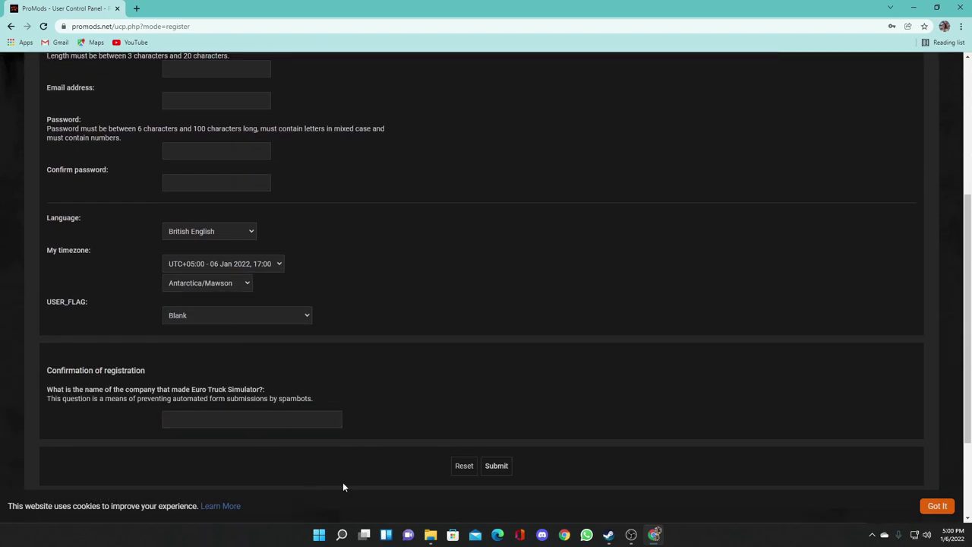
{"action": "scroll", "coordinate": [307, 472], "scroll_direction": "up", "scroll_amount": 5}
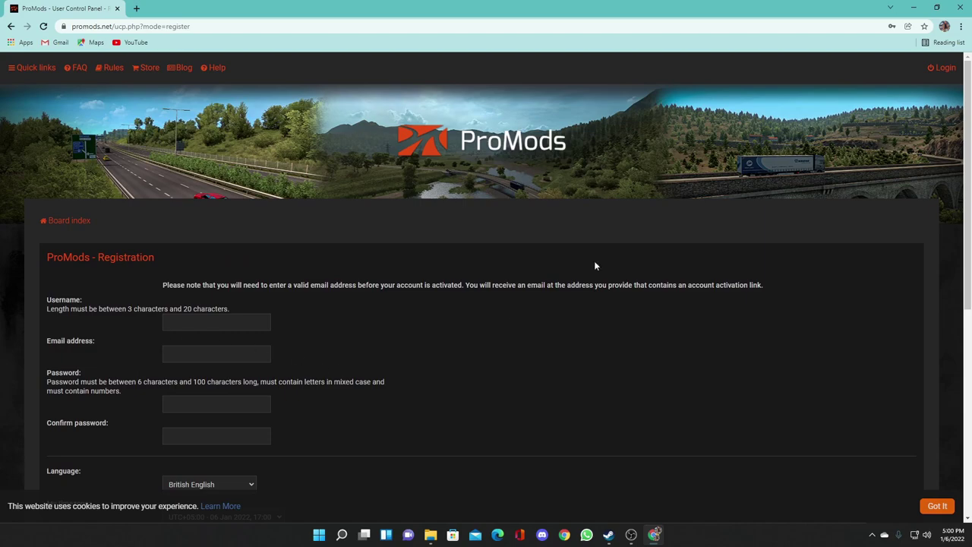
Log in to ProMods with the saved credentials and open the ETS2 compatibility page
{"action": "left_click", "coordinate": [946, 70]}
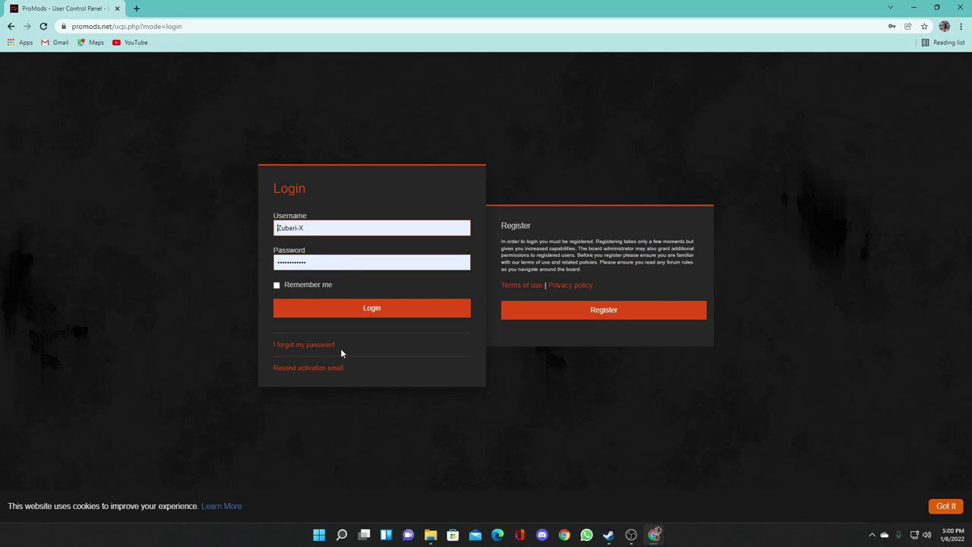
{"action": "left_click", "coordinate": [369, 310]}
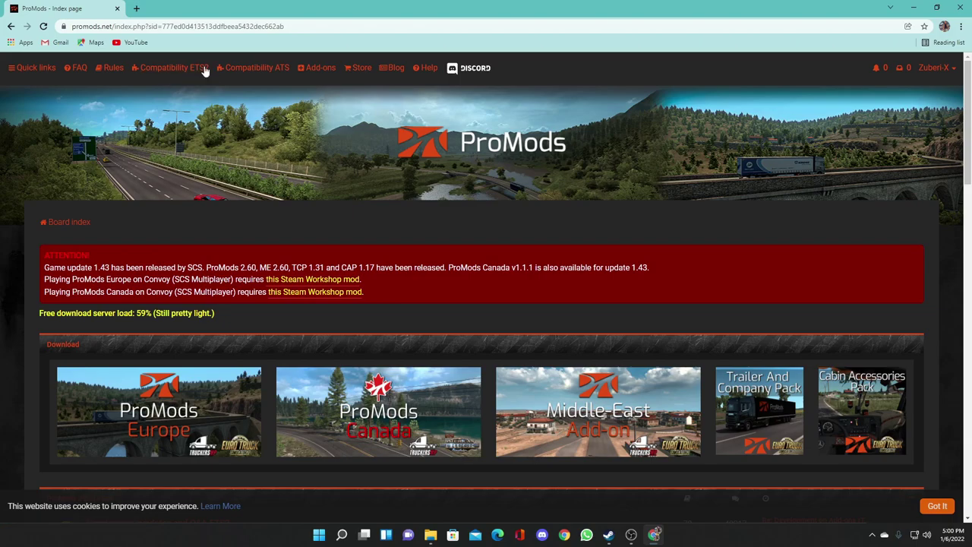
{"action": "left_click", "coordinate": [177, 70]}
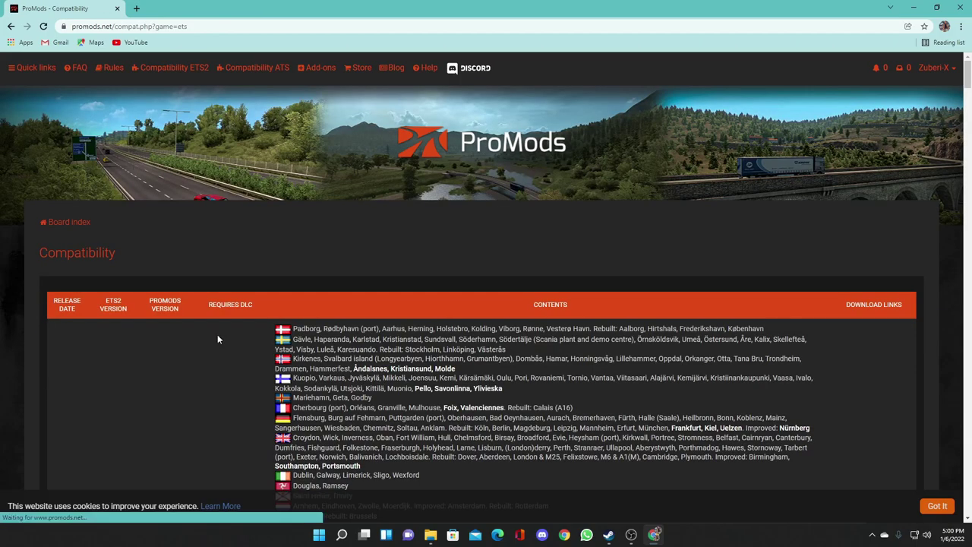
Examine the newest entry in the ETS2 compatibility table for its game version, ProMods version, required DLCs and download link
{"action": "scroll", "coordinate": [217, 338], "scroll_direction": "down", "scroll_amount": 3}
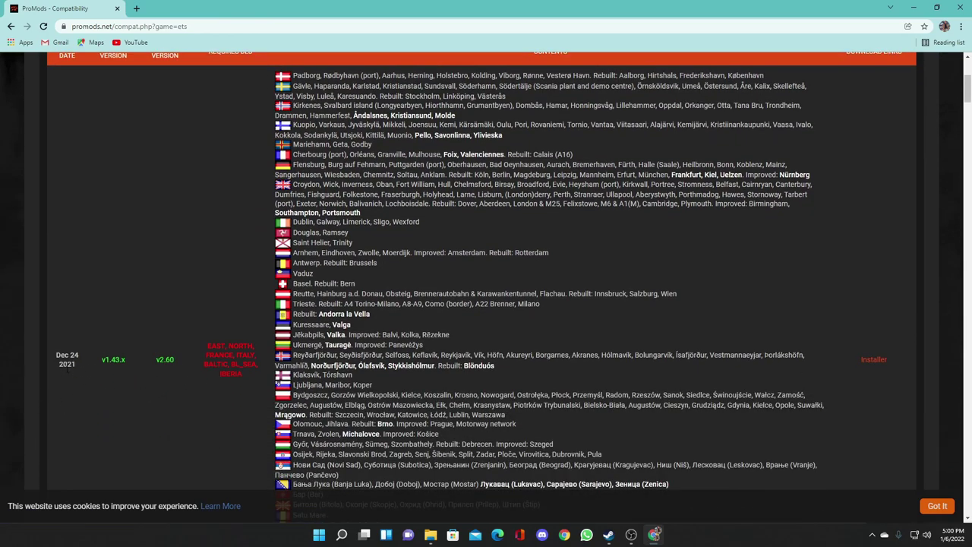
{"action": "scroll", "coordinate": [79, 411], "scroll_direction": "up", "scroll_amount": 2}
{"action": "scroll", "coordinate": [79, 410], "scroll_direction": "down", "scroll_amount": 1}
{"action": "scroll", "coordinate": [95, 416], "scroll_direction": "down", "scroll_amount": 3}
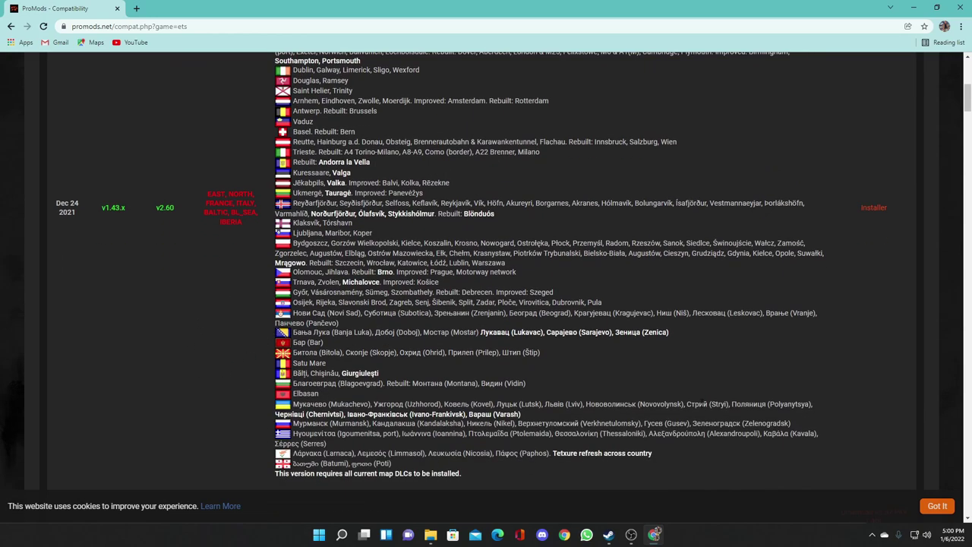
{"action": "scroll", "coordinate": [487, 274], "scroll_direction": "up", "scroll_amount": 2}
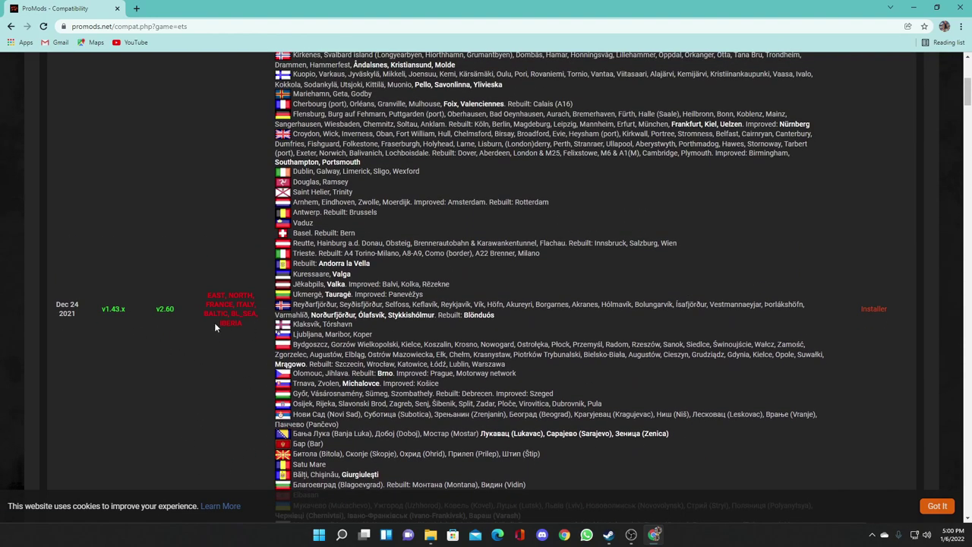
{"action": "scroll", "coordinate": [280, 294], "scroll_direction": "up", "scroll_amount": 3}
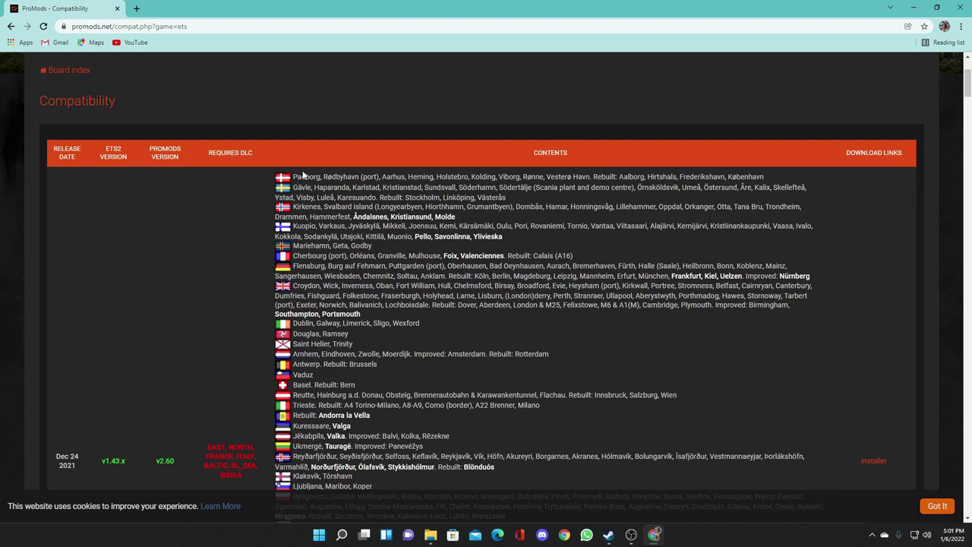
{"action": "scroll", "coordinate": [319, 187], "scroll_direction": "down", "scroll_amount": 4}
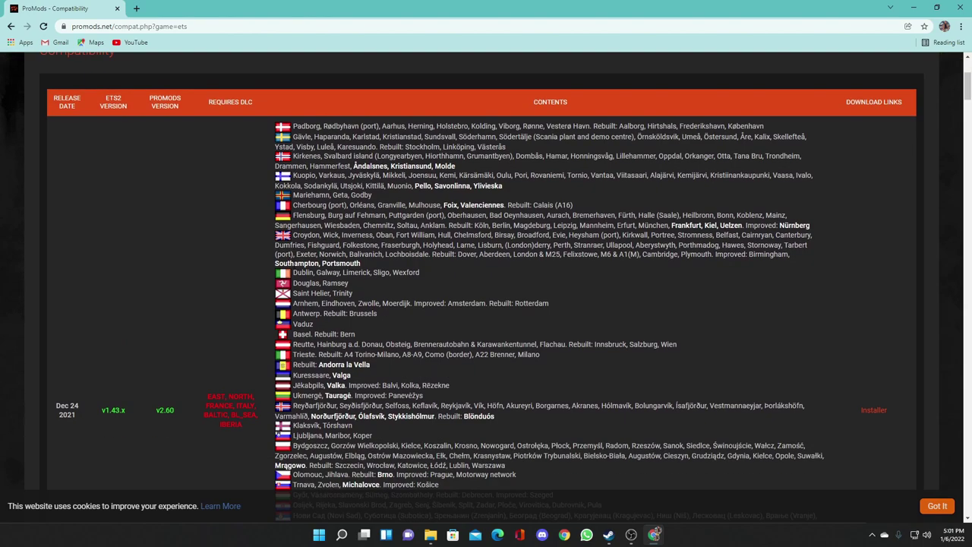
{"action": "scroll", "coordinate": [355, 328], "scroll_direction": "down", "scroll_amount": 4}
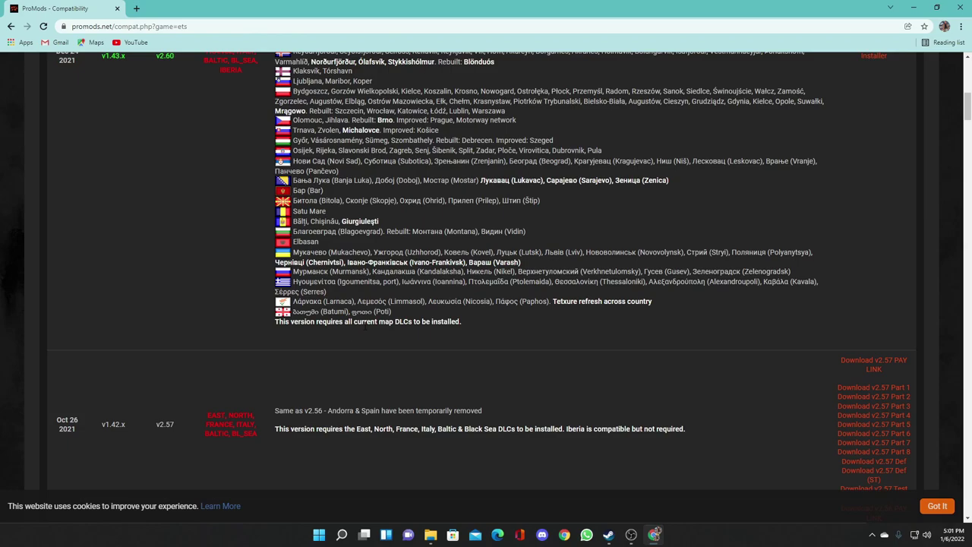
{"action": "left_click_drag", "start_coordinate": [395, 325], "coordinate": [354, 325]}
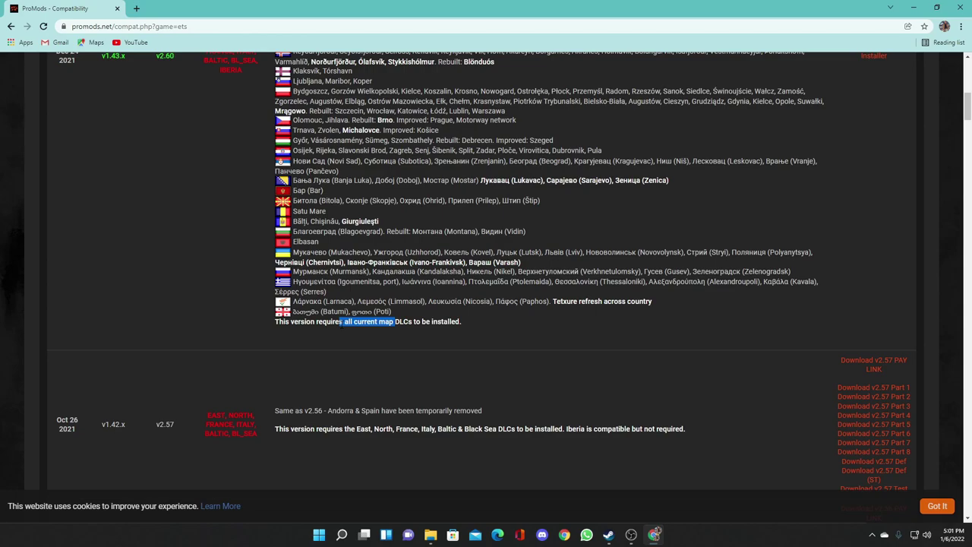
{"action": "left_click", "coordinate": [253, 322]}
{"action": "scroll", "coordinate": [253, 330], "scroll_direction": "up", "scroll_amount": 3}
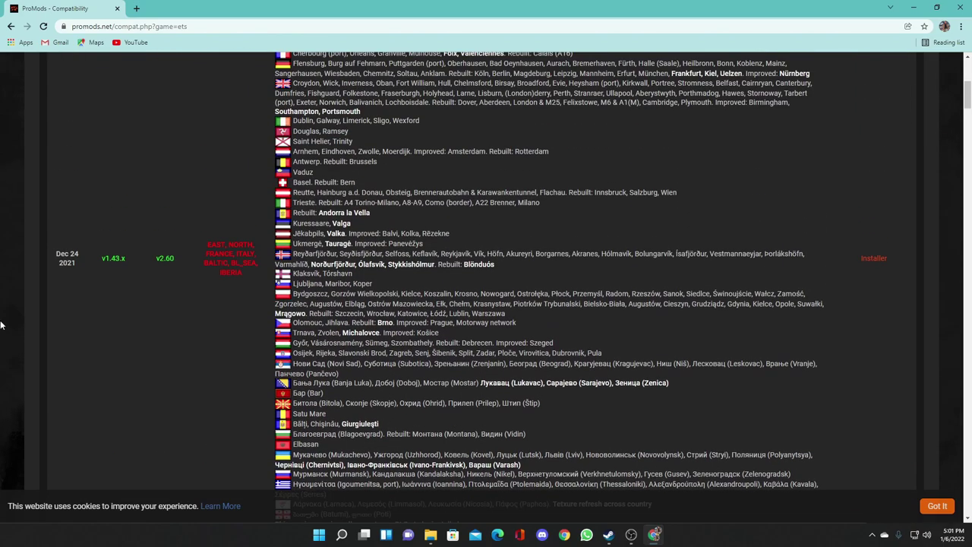
{"action": "scroll", "coordinate": [876, 304], "scroll_direction": "up", "scroll_amount": 1}
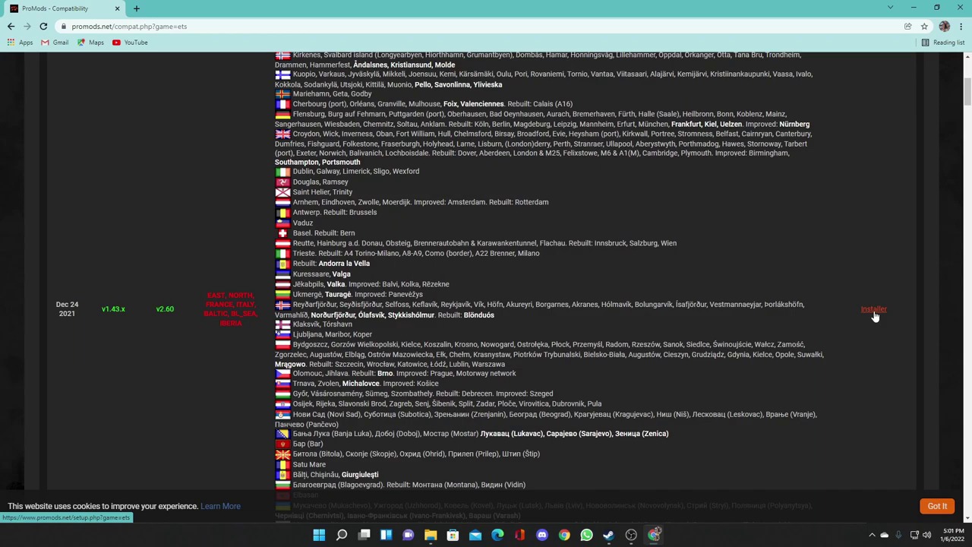
Open the ETS2 installer for ProMods v2.60, review the def file instructions and continue to step 2
{"action": "left_click", "coordinate": [874, 312]}
{"action": "scroll", "coordinate": [511, 331], "scroll_direction": "down", "scroll_amount": 1}
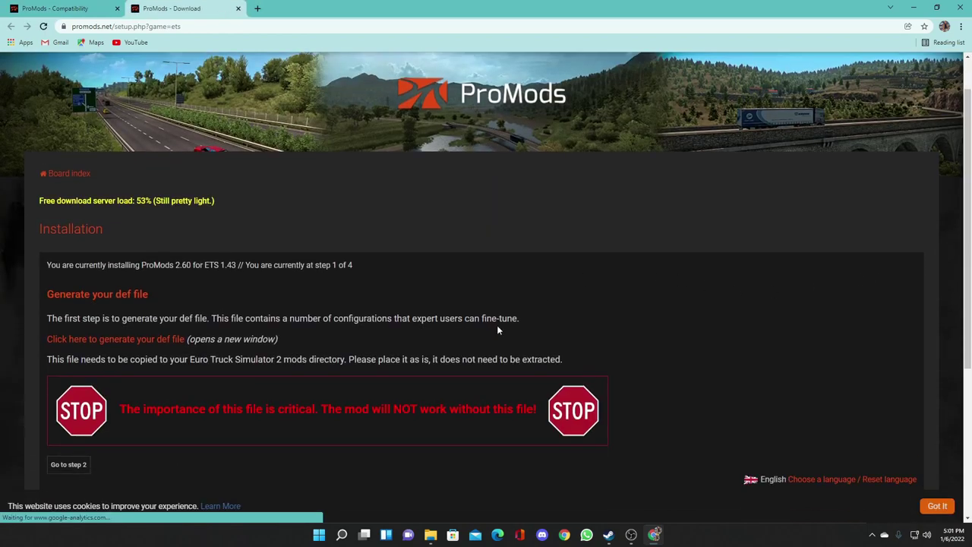
{"action": "scroll", "coordinate": [513, 331], "scroll_direction": "down", "scroll_amount": 3}
{"action": "scroll", "coordinate": [92, 393], "scroll_direction": "up", "scroll_amount": 2}
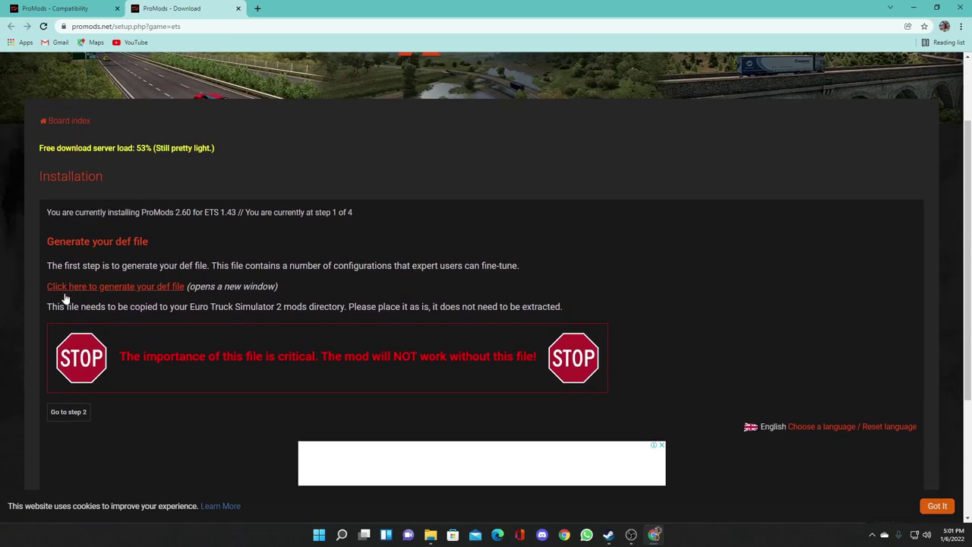
{"action": "scroll", "coordinate": [107, 328], "scroll_direction": "down", "scroll_amount": 1}
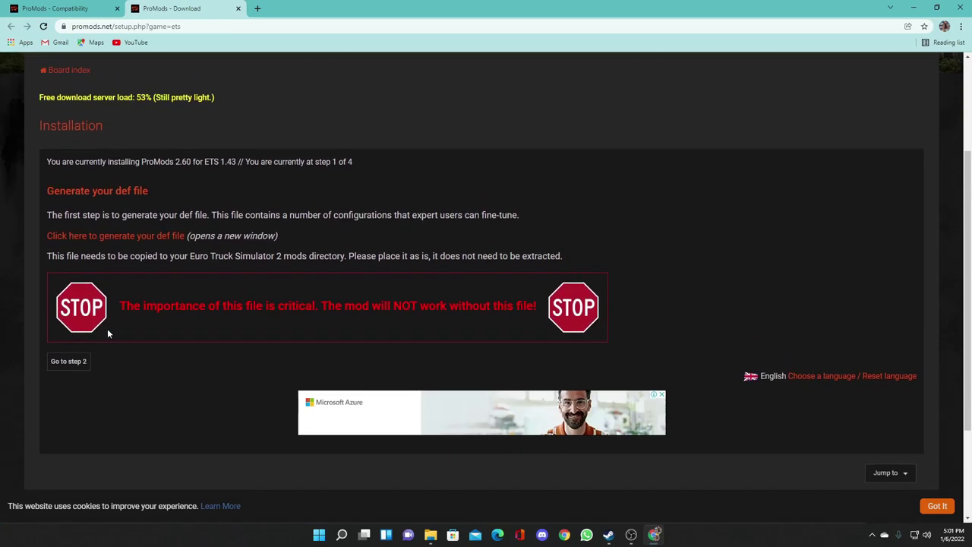
{"action": "left_click", "coordinate": [69, 362]}
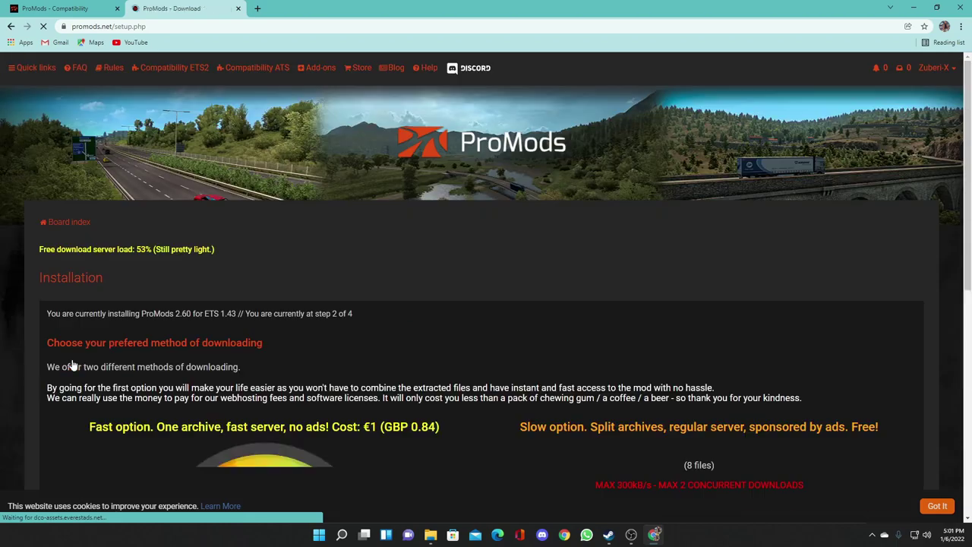
Proceed to step 3 with the free split-archive option and examine the 2.60 multipack archive links and extraction instructions
{"action": "scroll", "coordinate": [164, 419], "scroll_direction": "down", "scroll_amount": 2}
{"action": "scroll", "coordinate": [218, 390], "scroll_direction": "down", "scroll_amount": 2}
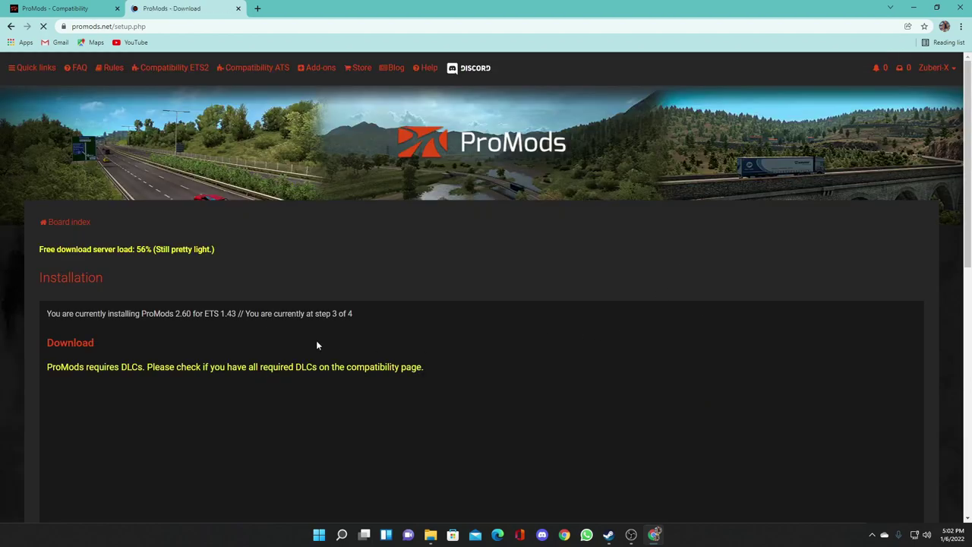
{"action": "scroll", "coordinate": [231, 362], "scroll_direction": "down", "scroll_amount": 3}
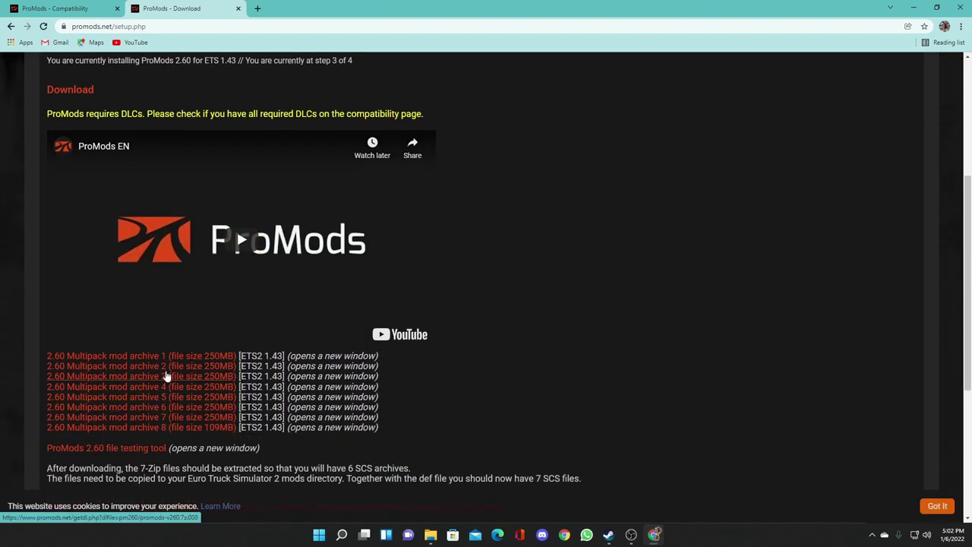
{"action": "scroll", "coordinate": [137, 426], "scroll_direction": "down", "scroll_amount": 1}
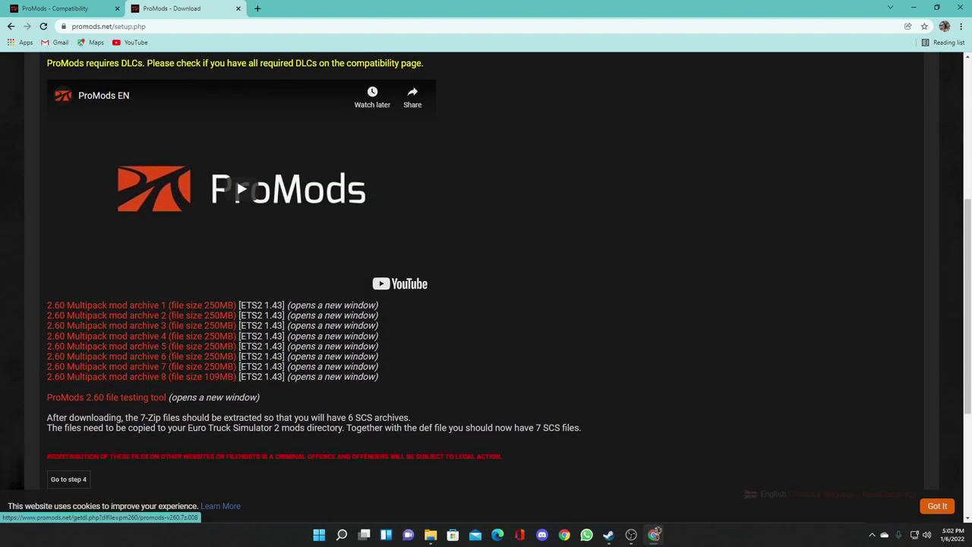
{"action": "scroll", "coordinate": [196, 414], "scroll_direction": "up", "scroll_amount": 2}
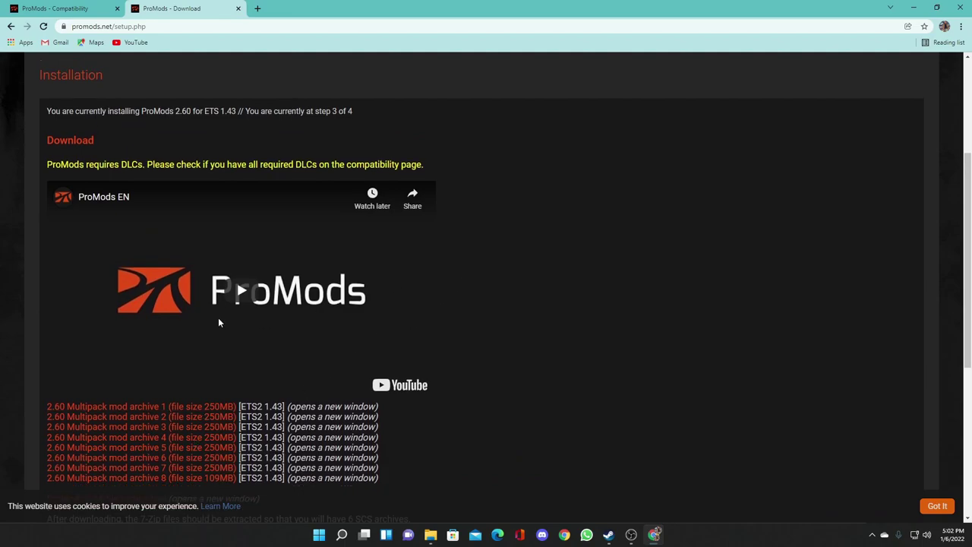
{"action": "scroll", "coordinate": [193, 414], "scroll_direction": "up", "scroll_amount": 1}
{"action": "scroll", "coordinate": [129, 402], "scroll_direction": "down", "scroll_amount": 2}
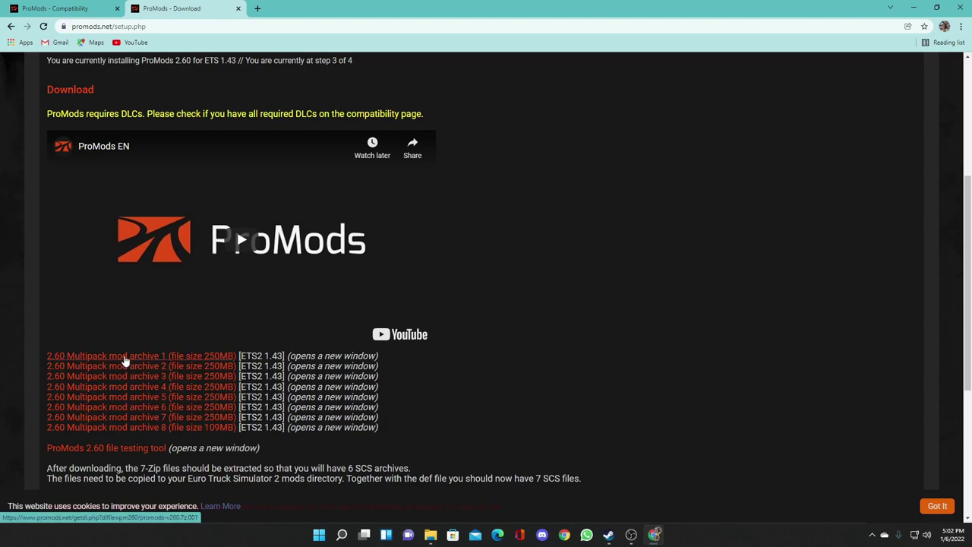
{"action": "scroll", "coordinate": [125, 364], "scroll_direction": "up", "scroll_amount": 4}
{"action": "scroll", "coordinate": [174, 466], "scroll_direction": "down", "scroll_amount": 4}
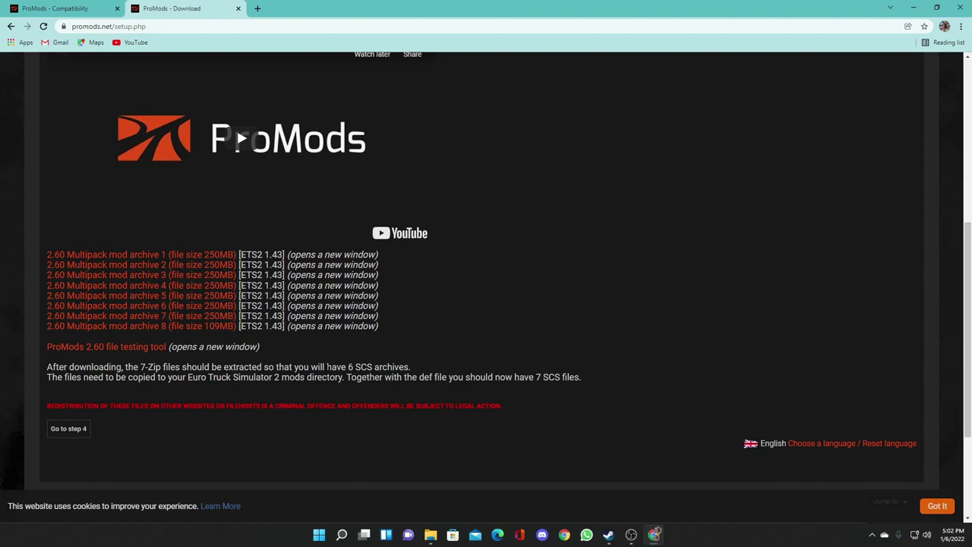
{"action": "scroll", "coordinate": [87, 373], "scroll_direction": "up", "scroll_amount": 3}
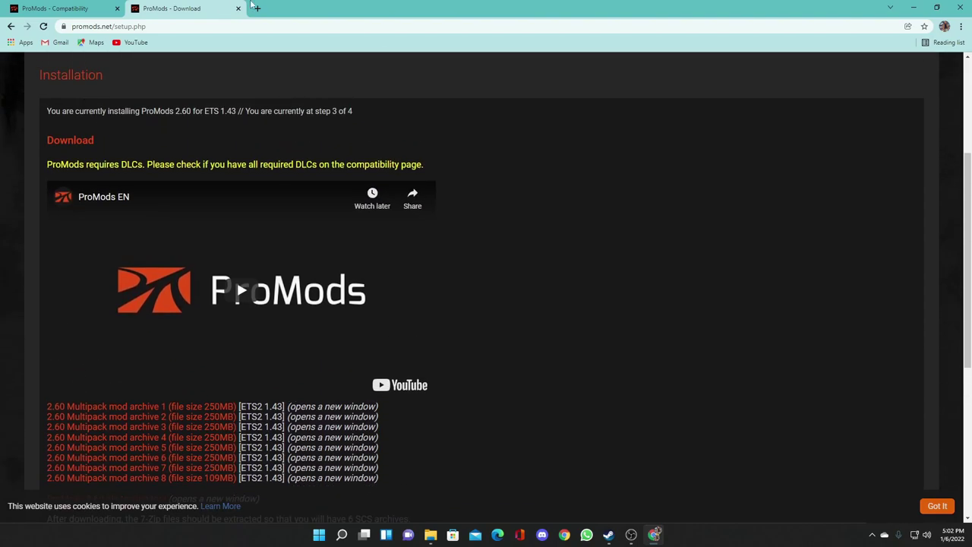
Search Google for "zip 7" in a new tab and open the 7-Zip download page
{"action": "left_click", "coordinate": [258, 9]}
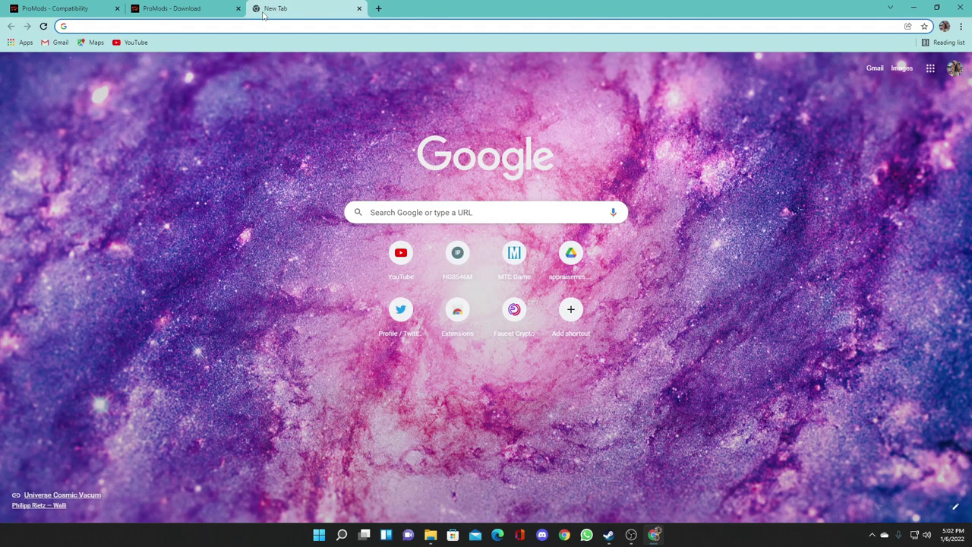
{"action": "type", "text": "zip"}
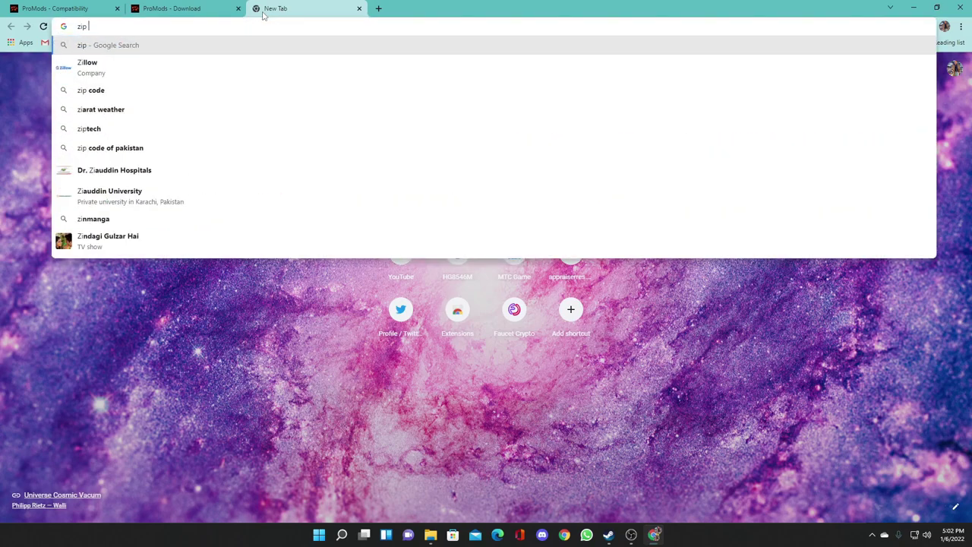
{"action": "type", "text": " 7"}
{"action": "key", "text": "Return"}
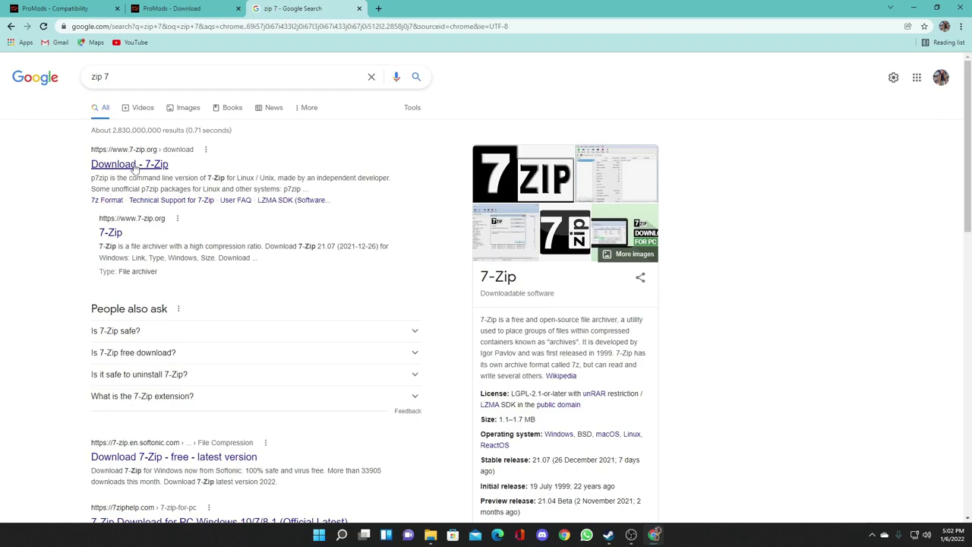
{"action": "left_click", "coordinate": [134, 166]}
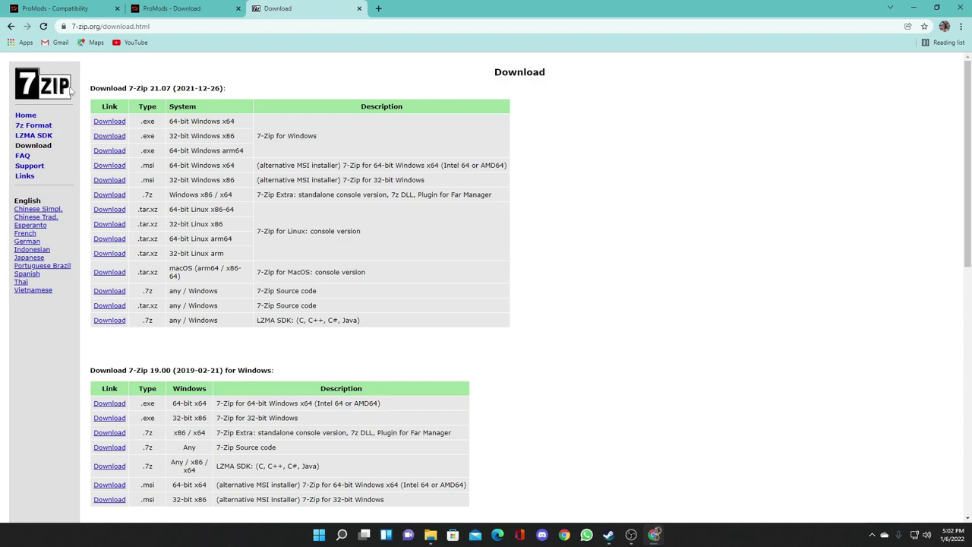
Check the ProMods multipack archive list again and return to the 7-Zip download page
{"action": "left_click", "coordinate": [168, 8]}
{"action": "scroll", "coordinate": [42, 479], "scroll_direction": "down", "scroll_amount": 1}
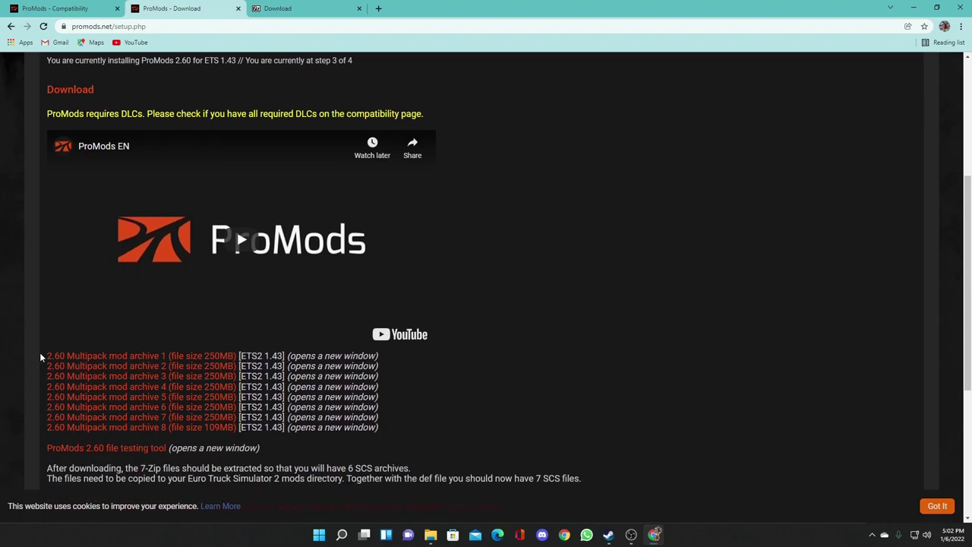
{"action": "left_click", "coordinate": [311, 6]}
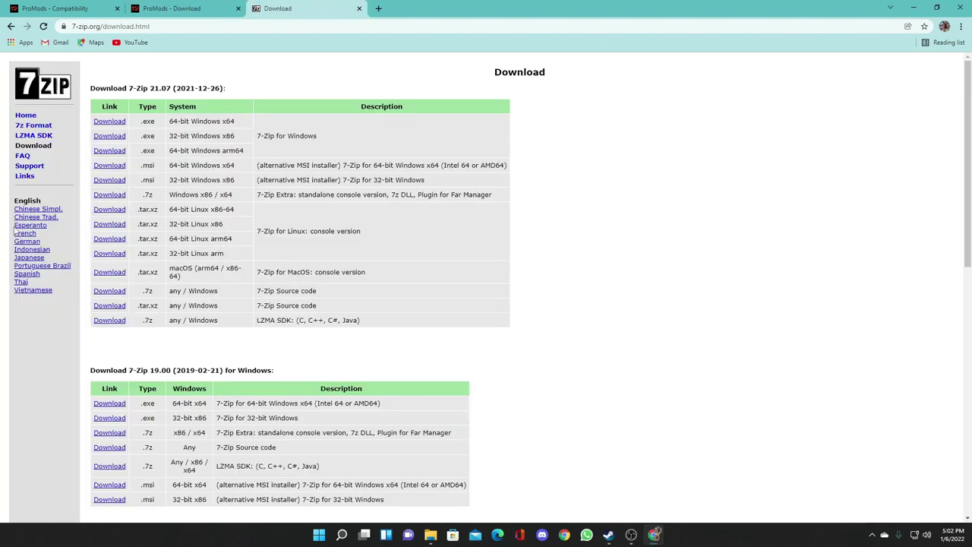
Minimize the browser, refresh the desktop and open the "ets 2 mods" folder in File Explorer
{"action": "left_click", "coordinate": [914, 8]}
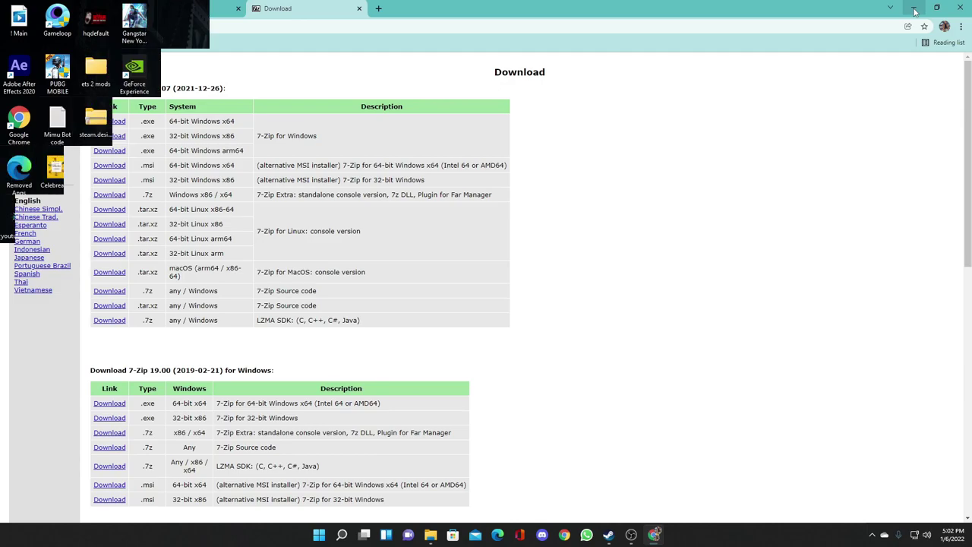
{"action": "right_click", "coordinate": [412, 219]}
{"action": "left_click", "coordinate": [448, 259]}
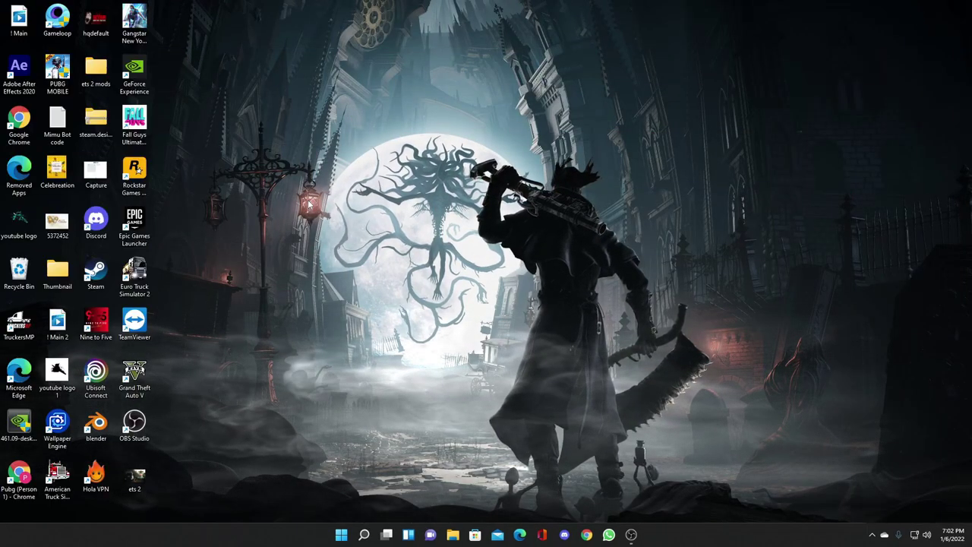
{"action": "double_click", "coordinate": [96, 69]}
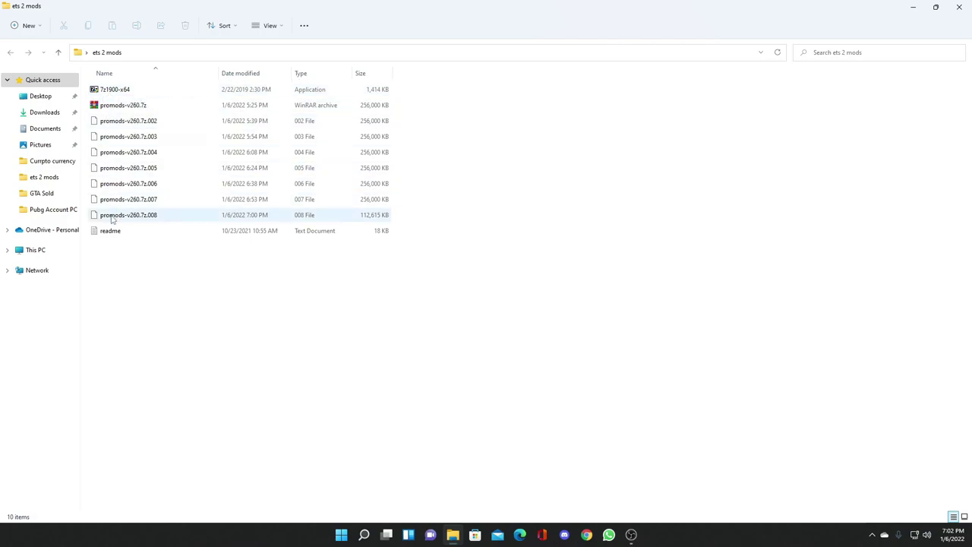
Extract the eight promods-v260.7z archive parts into the current folder with 7-Zip, replacing the existing readme.txt
{"action": "left_click_drag", "start_coordinate": [405, 104], "coordinate": [251, 221]}
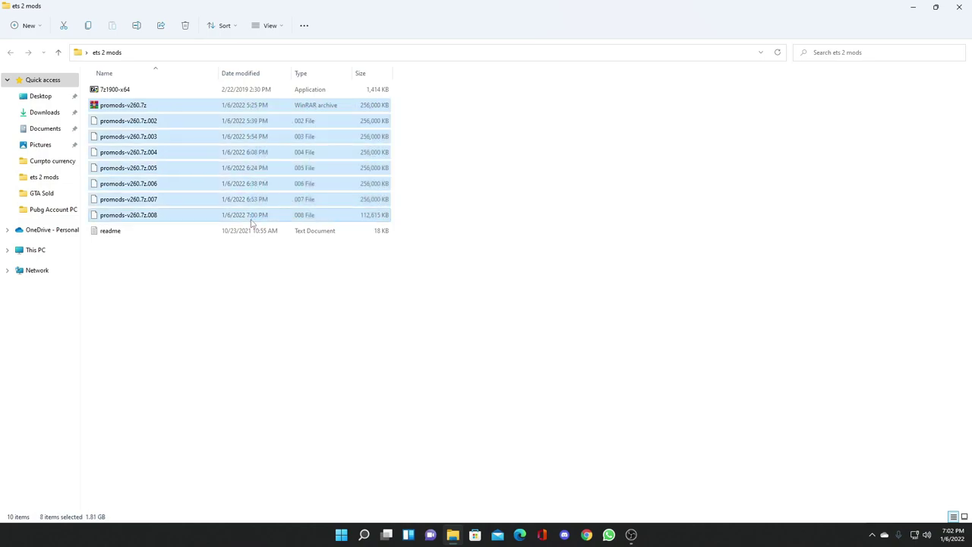
{"action": "right_click", "coordinate": [155, 219]}
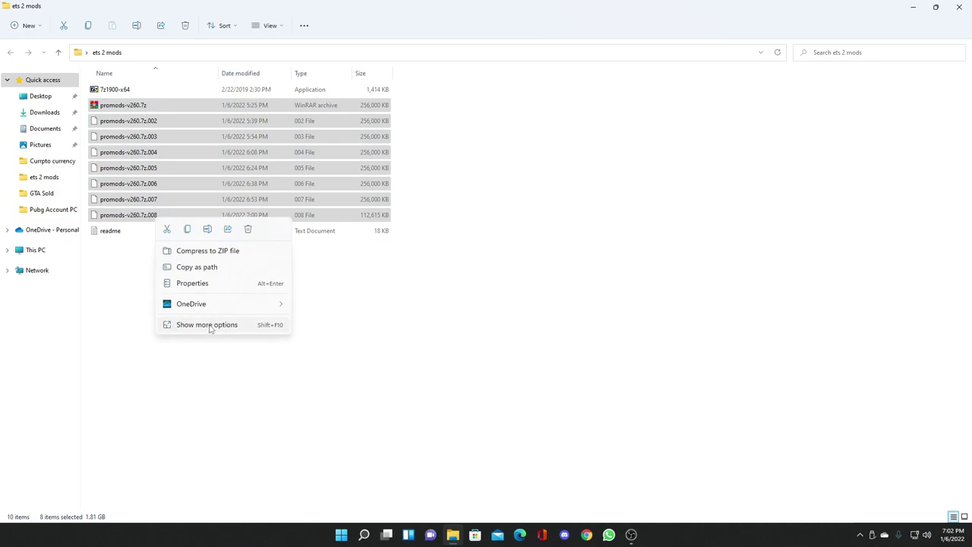
{"action": "left_click", "coordinate": [207, 325]}
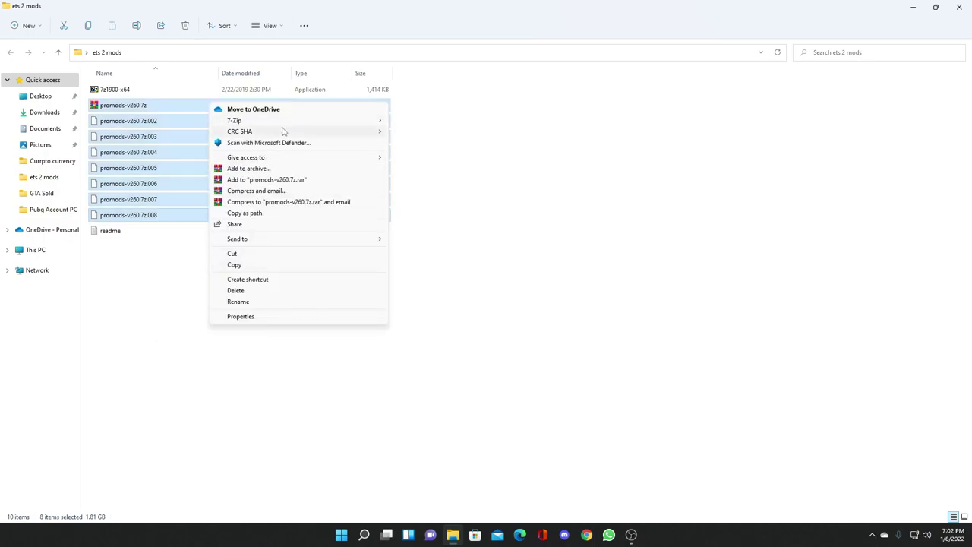
{"action": "mouse_move", "coordinate": [281, 126]}
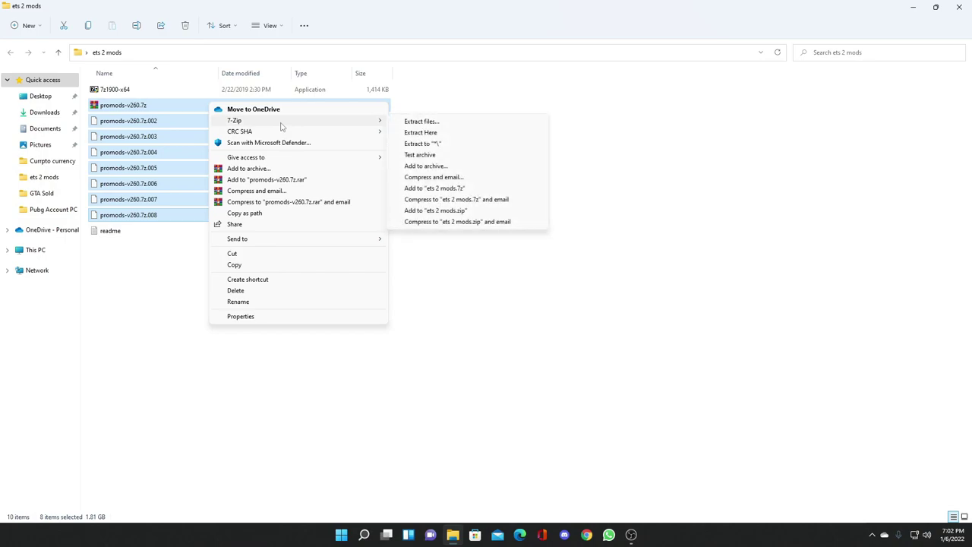
{"action": "left_click", "coordinate": [422, 133]}
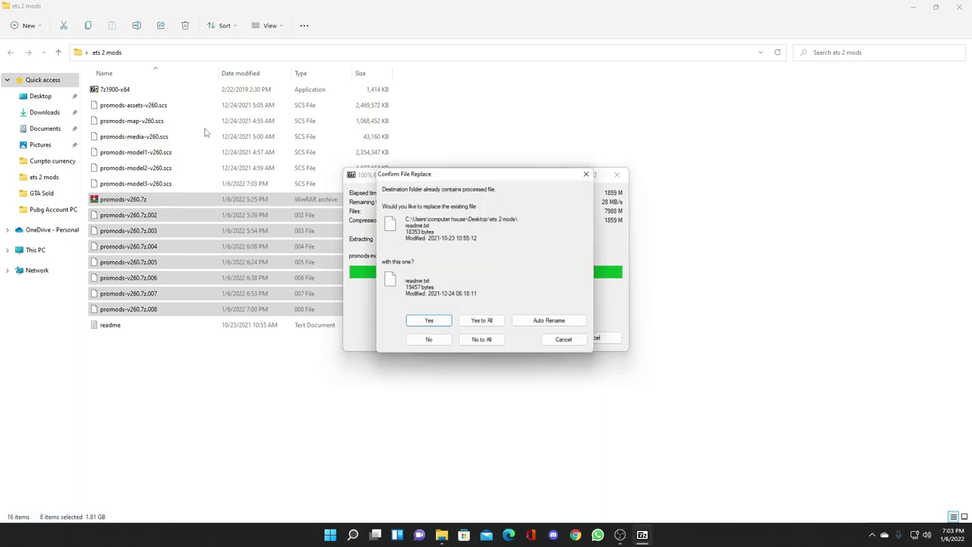
{"action": "left_click", "coordinate": [427, 322]}
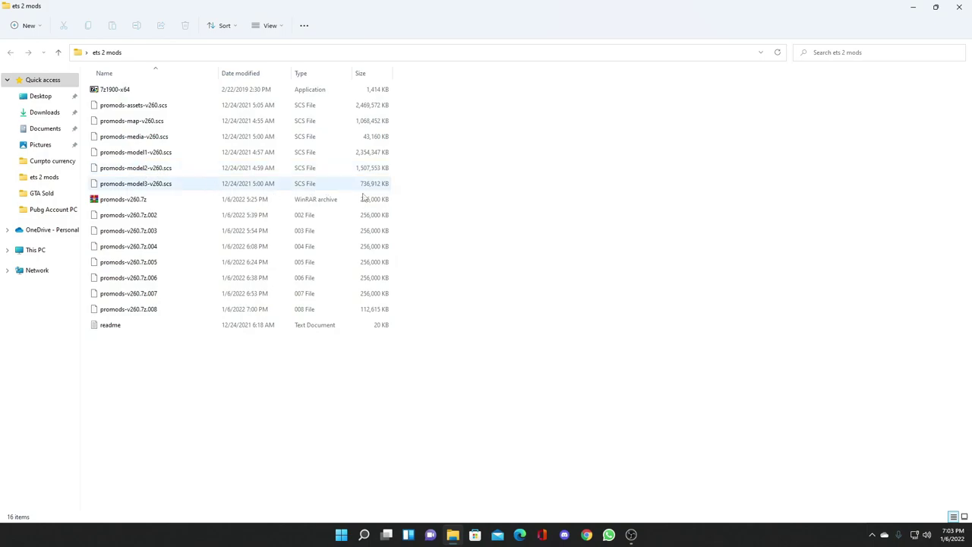
Cut the six extracted ProMods .scs files, from promods-assets-v260.scs through promods-model3-v260.scs
{"action": "left_click_drag", "start_coordinate": [394, 184], "coordinate": [269, 136]}
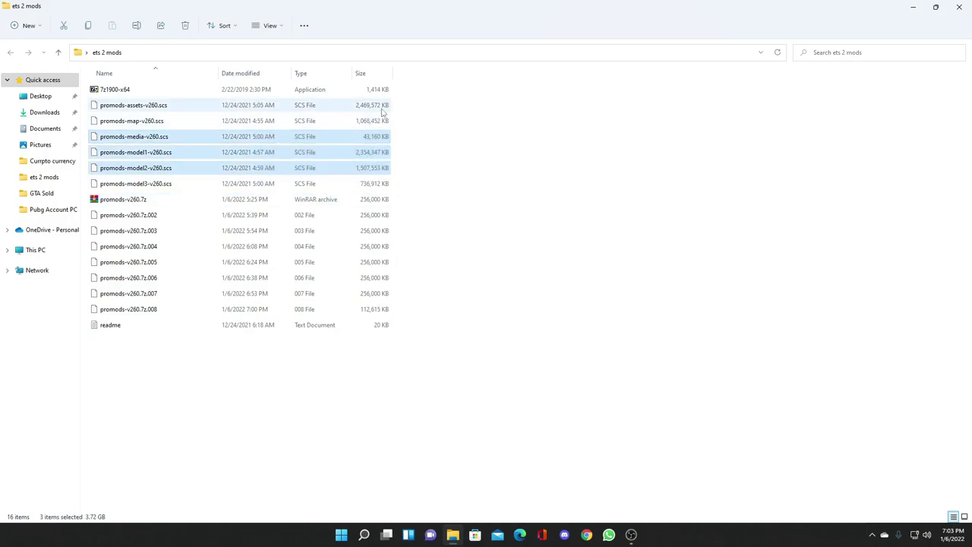
{"action": "left_click_drag", "start_coordinate": [413, 105], "coordinate": [168, 189]}
{"action": "right_click", "coordinate": [169, 188]}
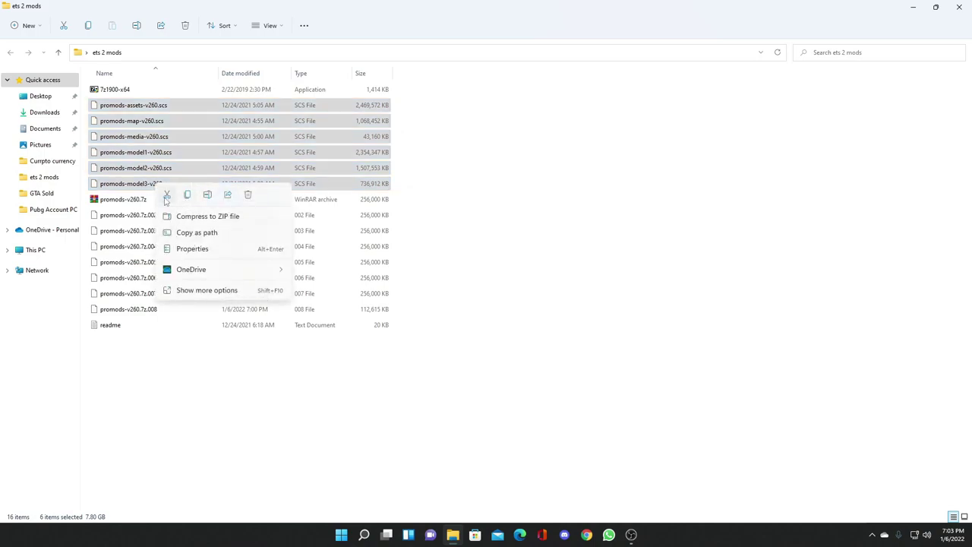
{"action": "left_click", "coordinate": [166, 196]}
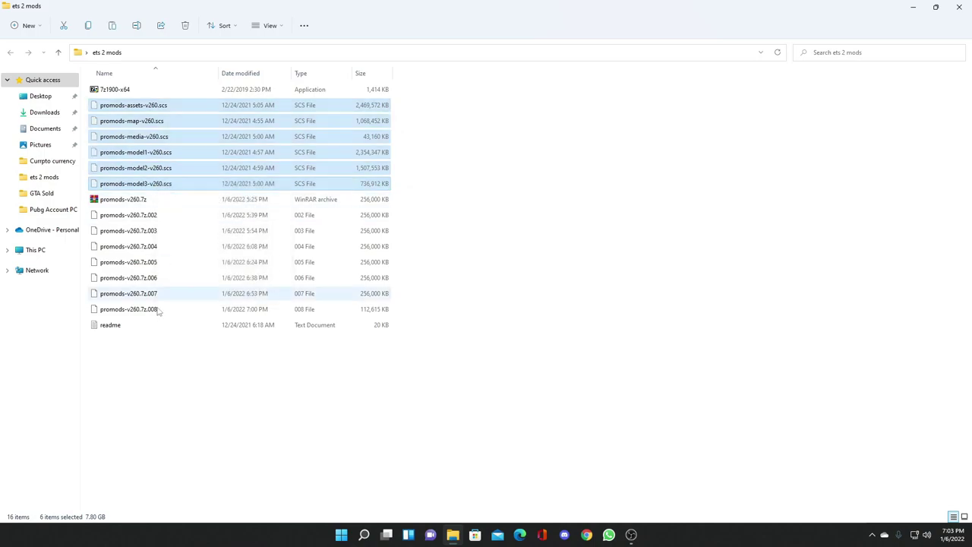
Paste the cut .scs files into the mod folder under Documents > Euro Truck Simulator 2
{"action": "left_click", "coordinate": [47, 127]}
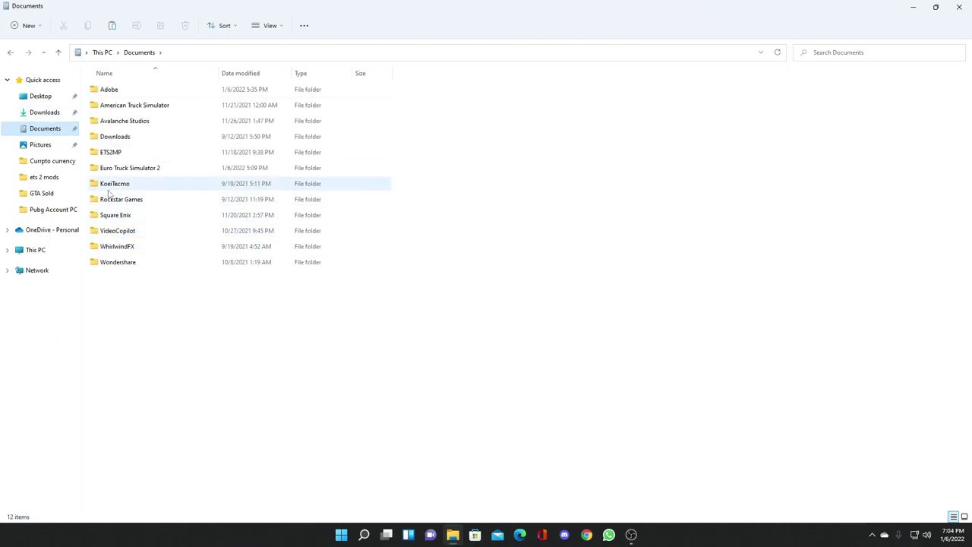
{"action": "double_click", "coordinate": [156, 169]}
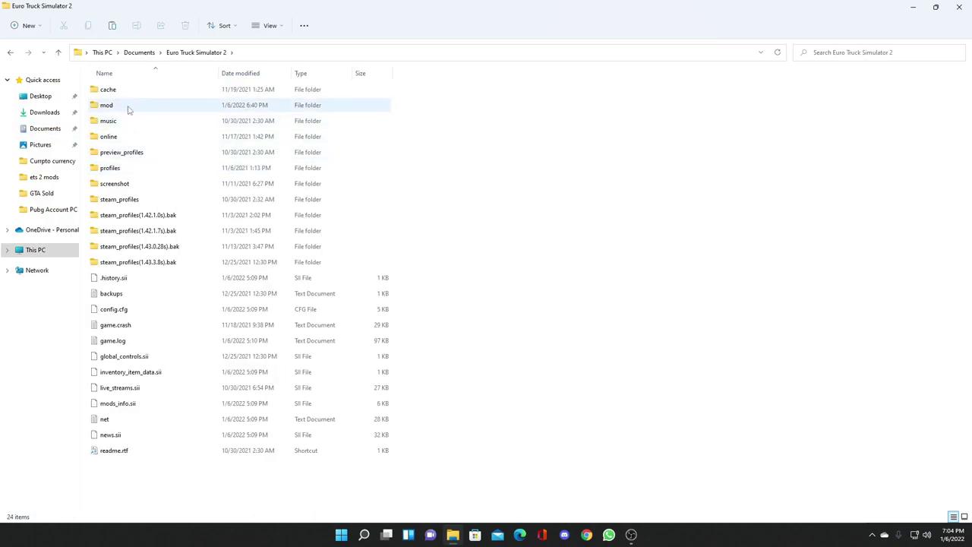
{"action": "left_click", "coordinate": [120, 111]}
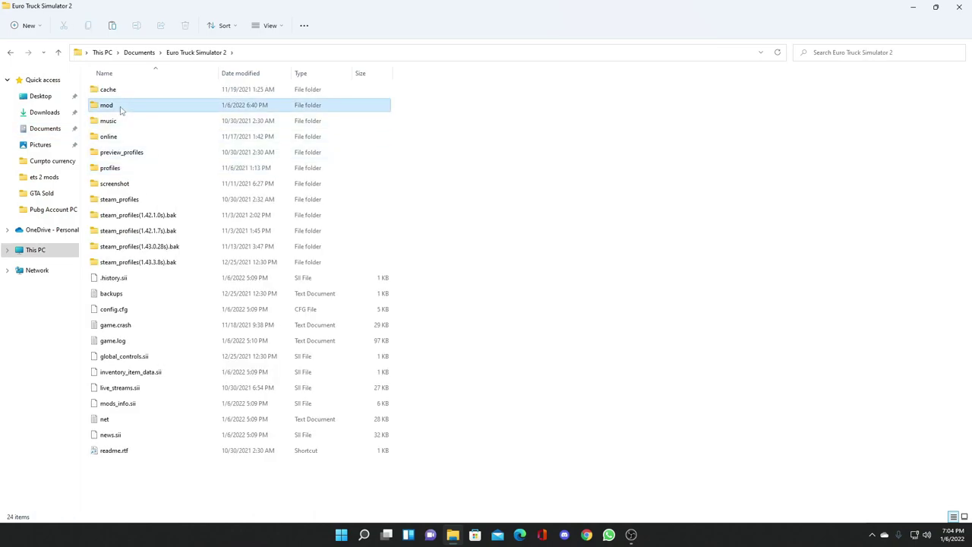
{"action": "double_click", "coordinate": [119, 110]}
{"action": "right_click", "coordinate": [196, 188]}
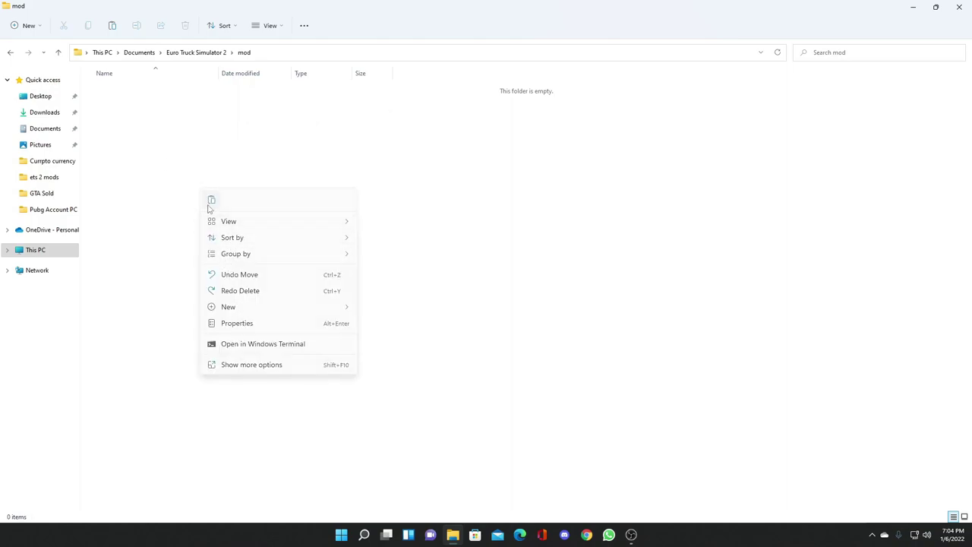
{"action": "left_click", "coordinate": [211, 200]}
{"action": "left_click", "coordinate": [161, 251]}
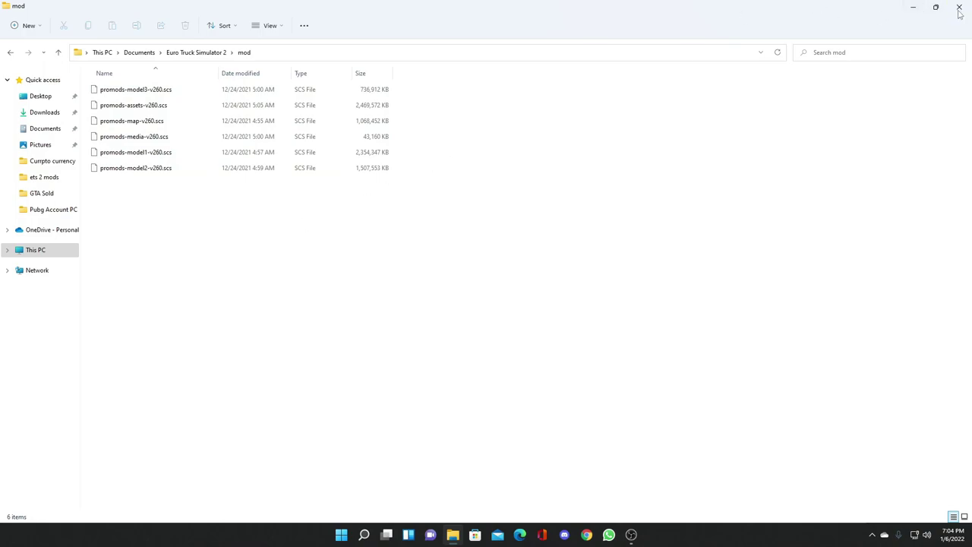
Return to the desktop from the mod folder window and refresh it
{"action": "left_click", "coordinate": [914, 7]}
{"action": "right_click", "coordinate": [240, 237]}
{"action": "left_click", "coordinate": [260, 278]}
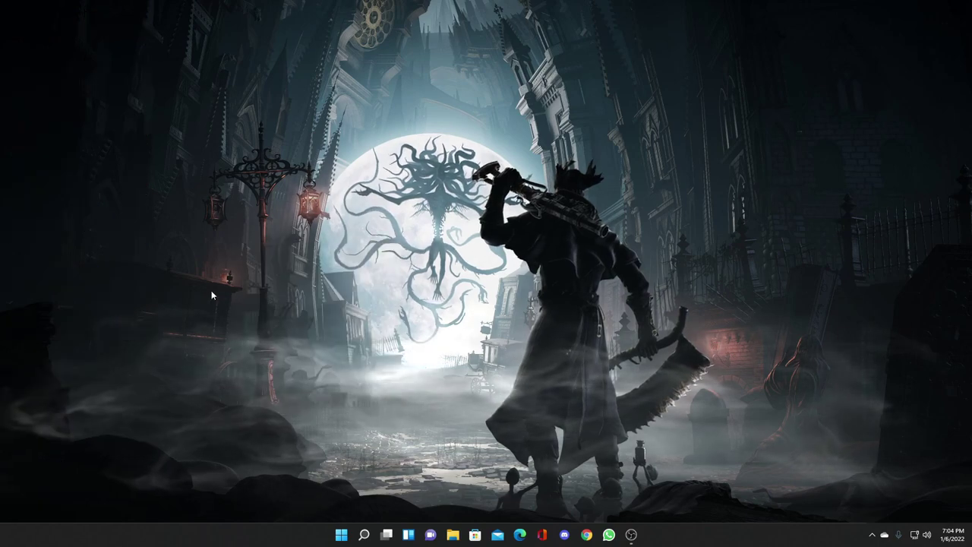
Launch Euro Truck Simulator 2 and, in its Mod Manager, activate the ProMods packages Models 2, Models 1, Media, Map, Assets and Models 3
{"action": "double_click", "coordinate": [135, 275]}
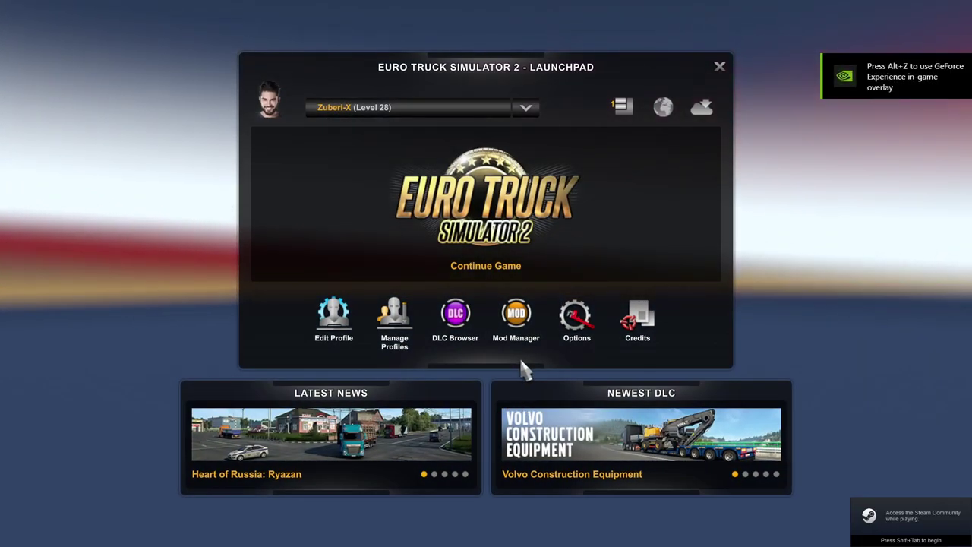
{"action": "left_click", "coordinate": [515, 320]}
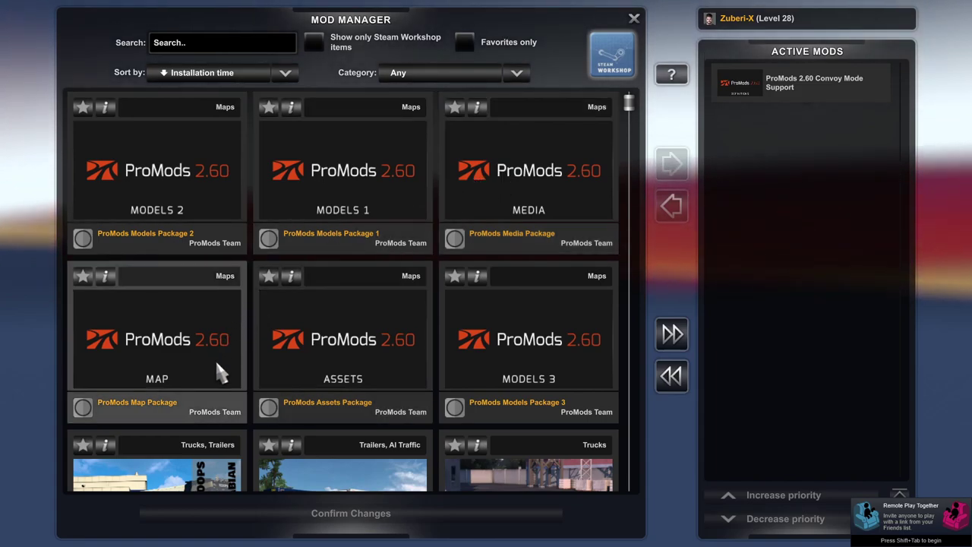
{"action": "double_click", "coordinate": [120, 245]}
{"action": "double_click", "coordinate": [302, 247]}
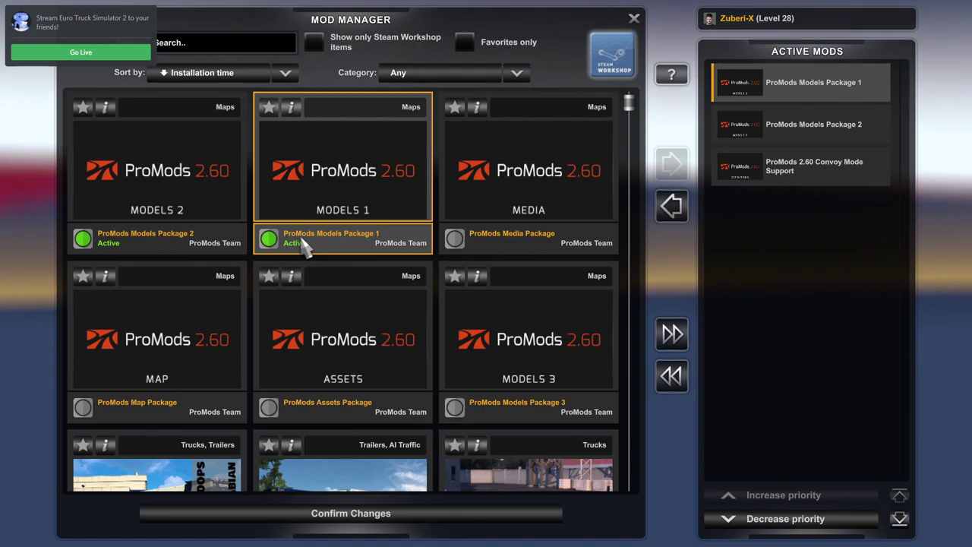
{"action": "left_click", "coordinate": [452, 239]}
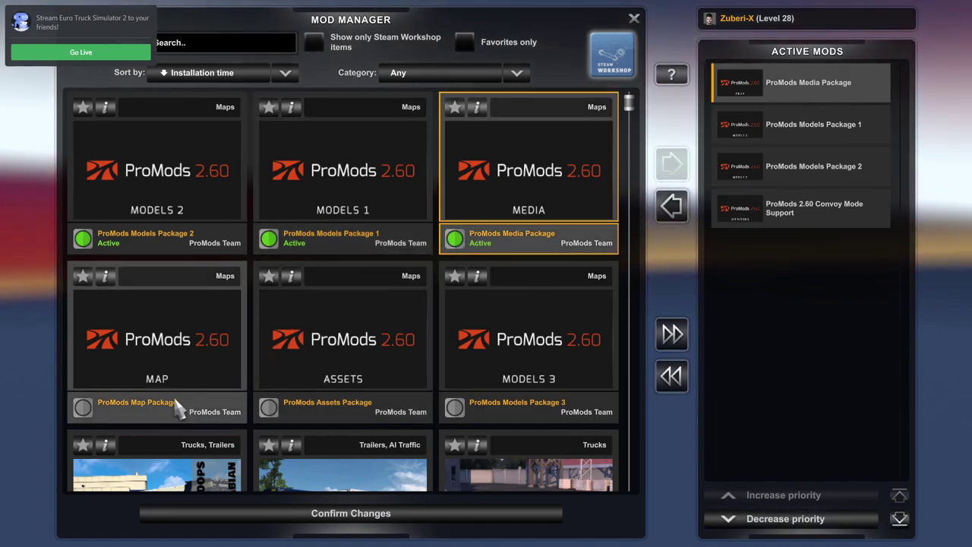
{"action": "double_click", "coordinate": [162, 419]}
{"action": "left_click", "coordinate": [297, 417]}
{"action": "double_click", "coordinate": [296, 416]}
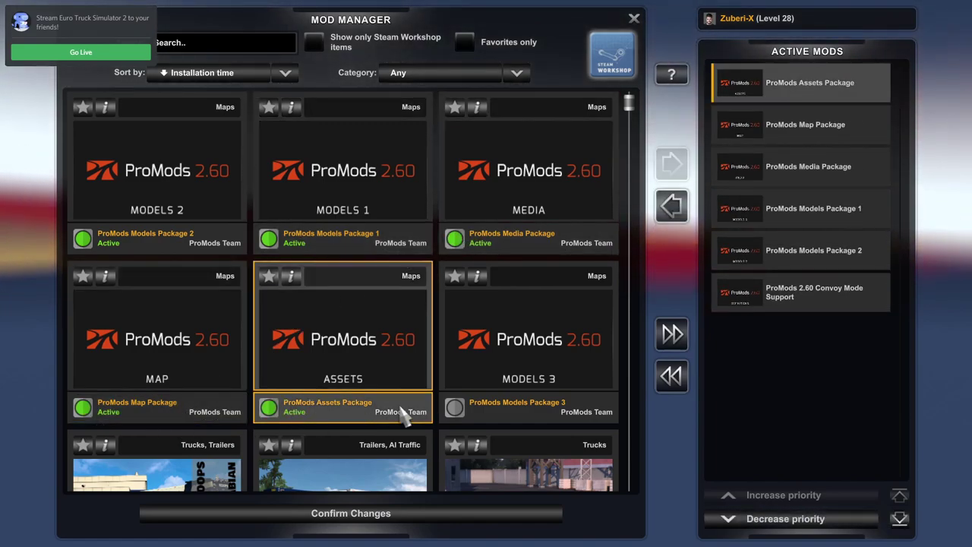
{"action": "double_click", "coordinate": [490, 407]}
Look through the installed mods, comparing the active ProMods packages with the inactive Steam Workshop mods listed below them
{"action": "scroll", "coordinate": [386, 434], "scroll_direction": "down", "scroll_amount": 1}
{"action": "scroll", "coordinate": [386, 431], "scroll_direction": "down", "scroll_amount": 1}
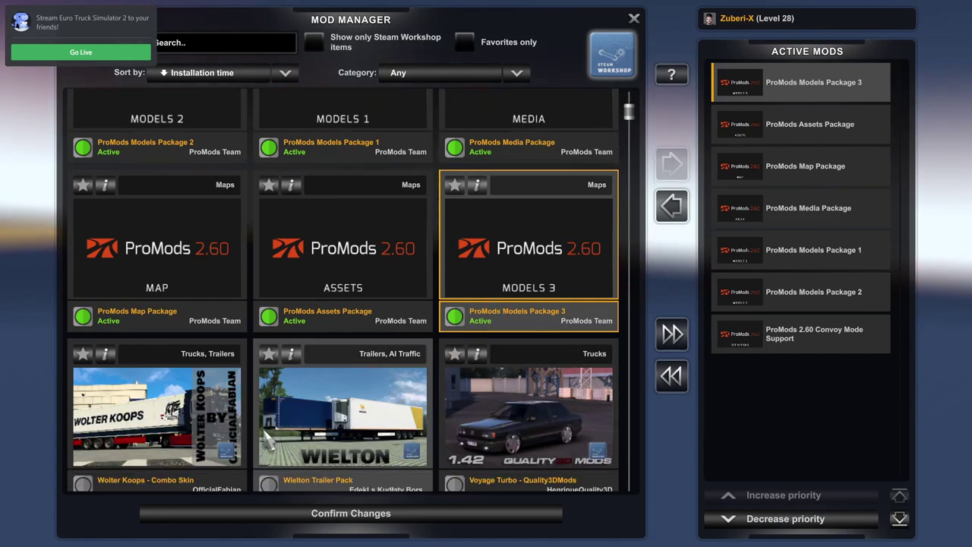
{"action": "scroll", "coordinate": [312, 342], "scroll_direction": "up", "scroll_amount": 1}
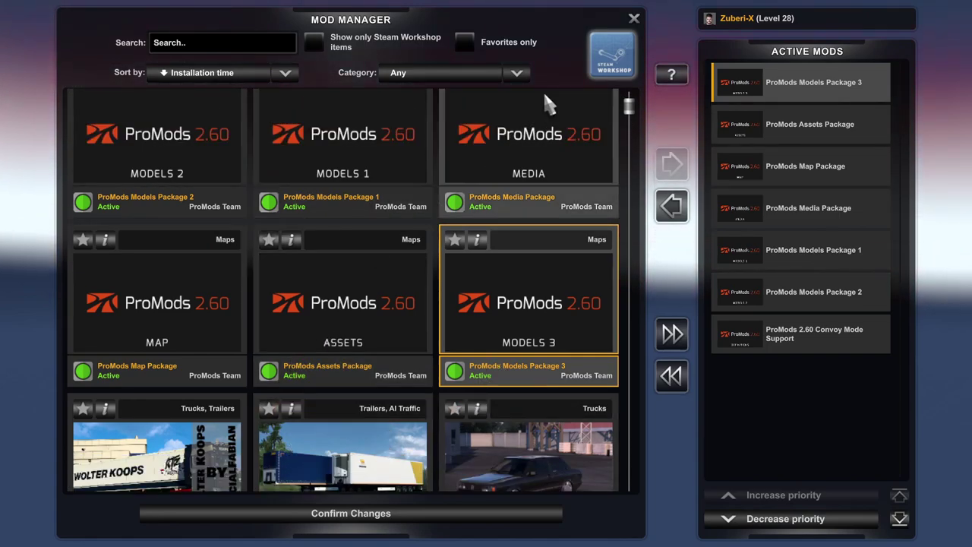
{"action": "scroll", "coordinate": [155, 429], "scroll_direction": "down", "scroll_amount": 3}
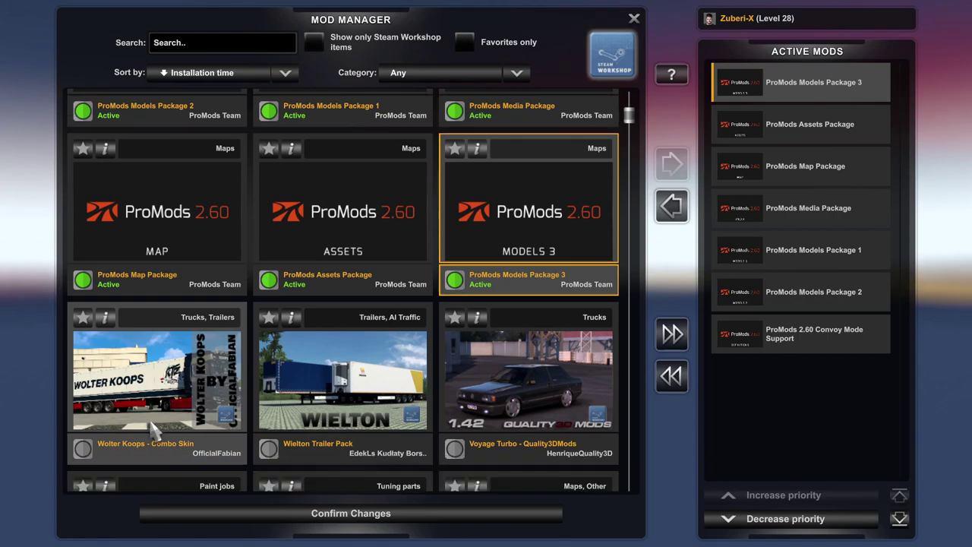
{"action": "scroll", "coordinate": [194, 342], "scroll_direction": "down", "scroll_amount": 1}
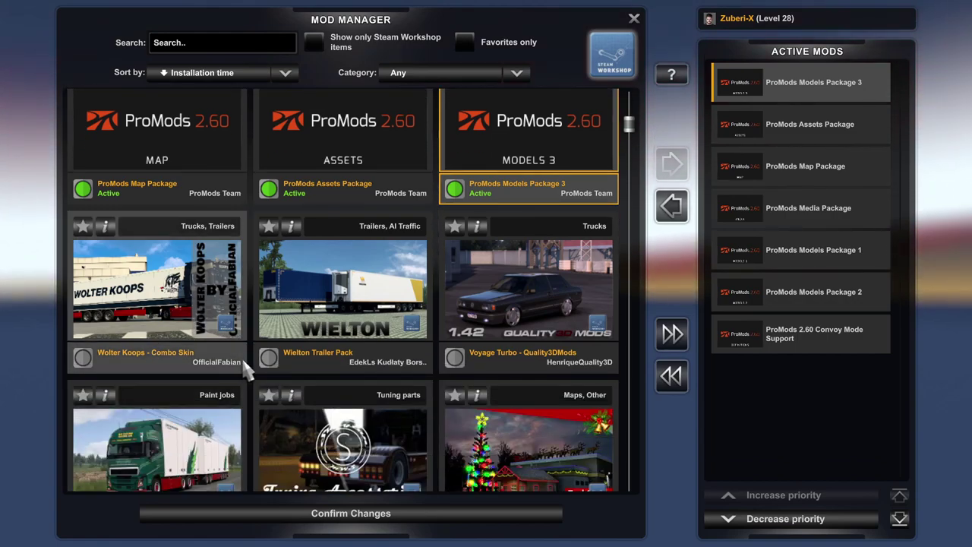
{"action": "scroll", "coordinate": [247, 369], "scroll_direction": "down", "scroll_amount": 4}
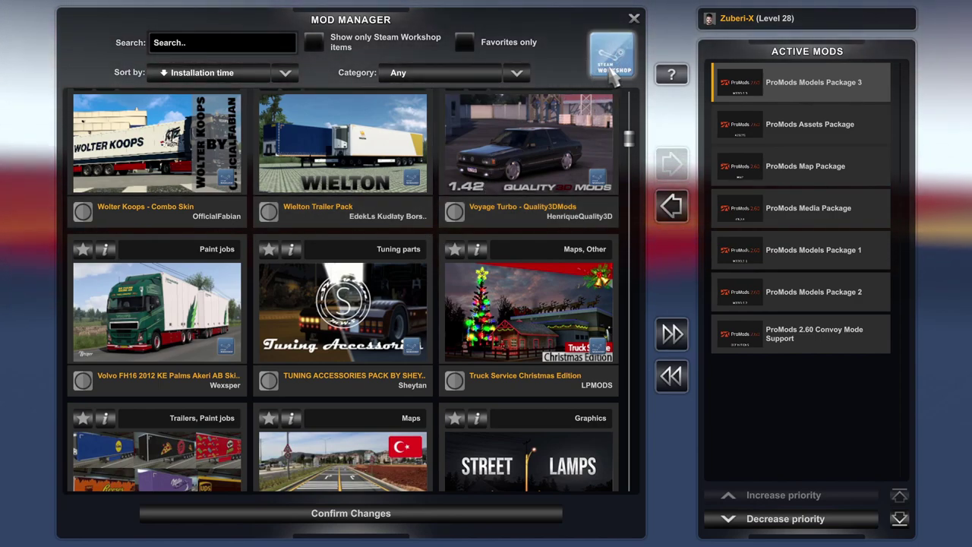
{"action": "scroll", "coordinate": [190, 395], "scroll_direction": "up", "scroll_amount": 3}
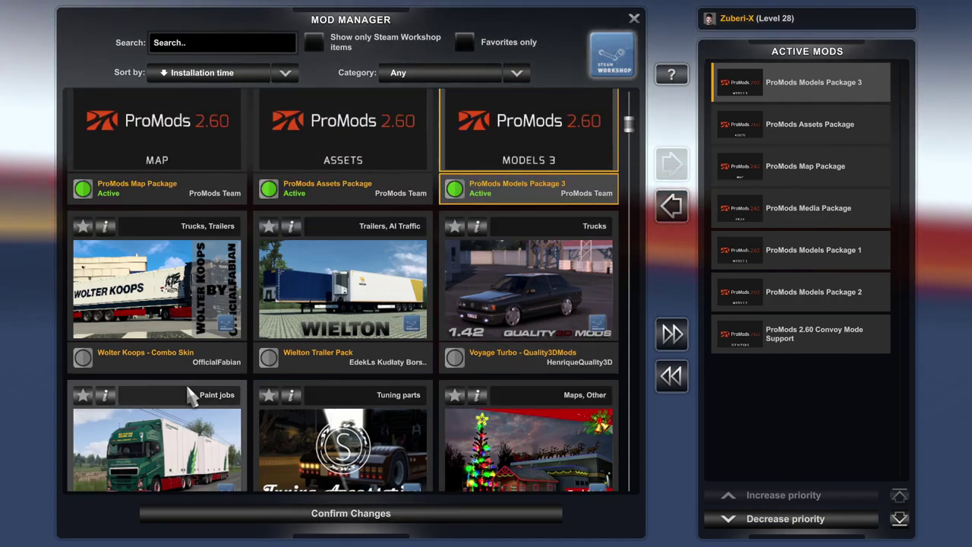
{"action": "scroll", "coordinate": [190, 395], "scroll_direction": "up", "scroll_amount": 2}
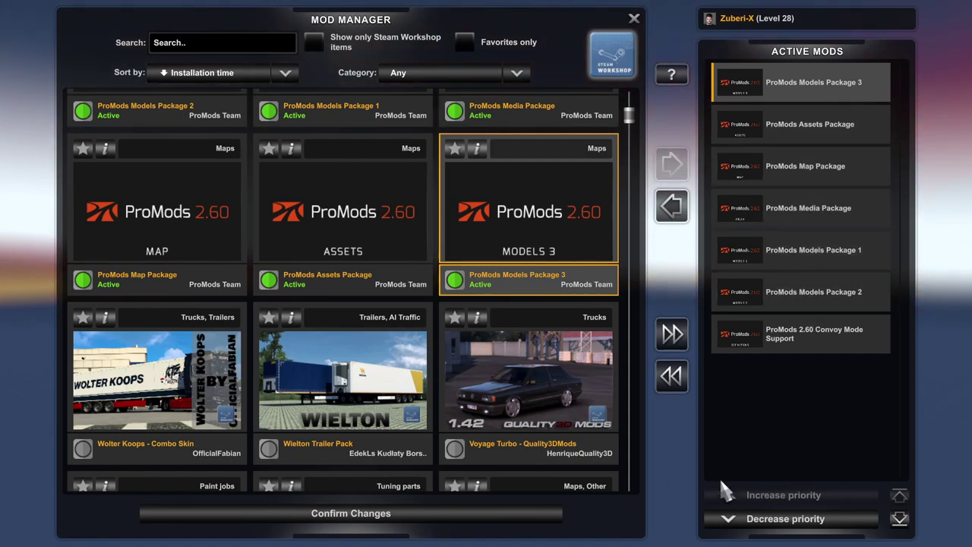
Confirm the mod changes and continue the game with the current profile
{"action": "left_click", "coordinate": [505, 514]}
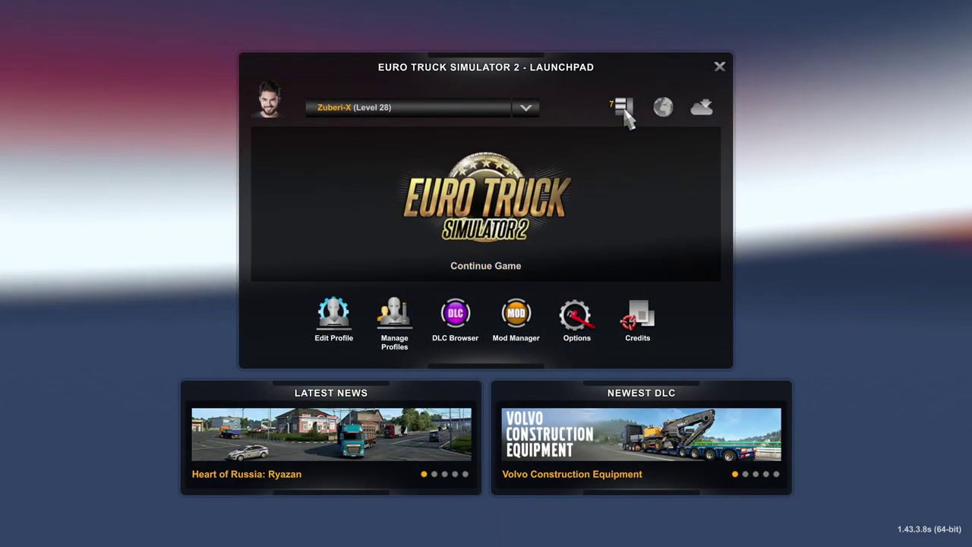
{"action": "mouse_move", "coordinate": [623, 108]}
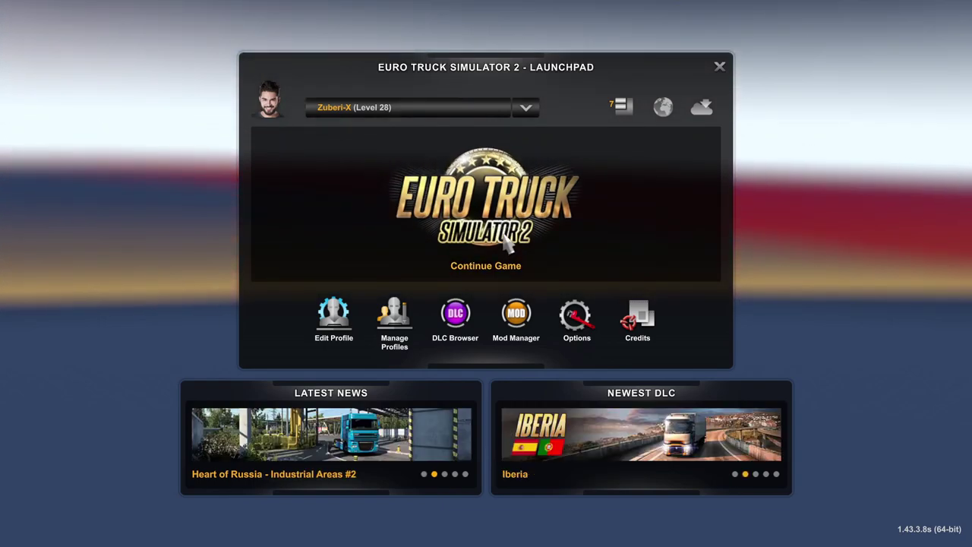
{"action": "left_click", "coordinate": [506, 240]}
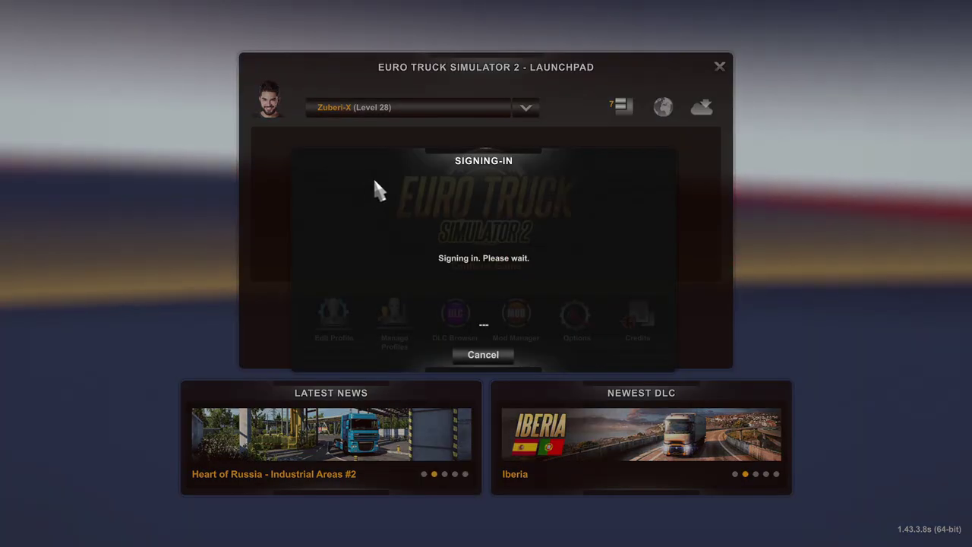